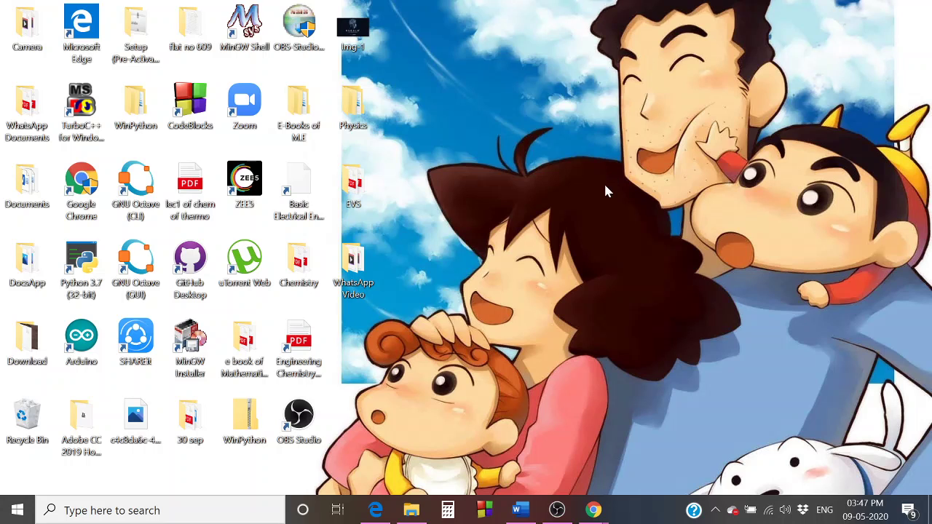
Switch to the Tinkercad dashboard and create a new circuit design, Smashing Migelo.
{"action": "left_click", "coordinate": [593, 511]}
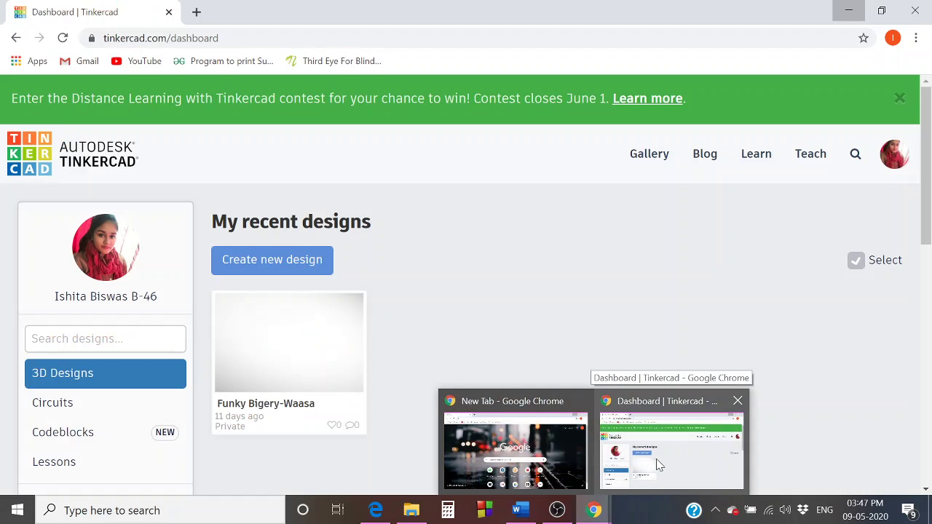
{"action": "left_click", "coordinate": [658, 465]}
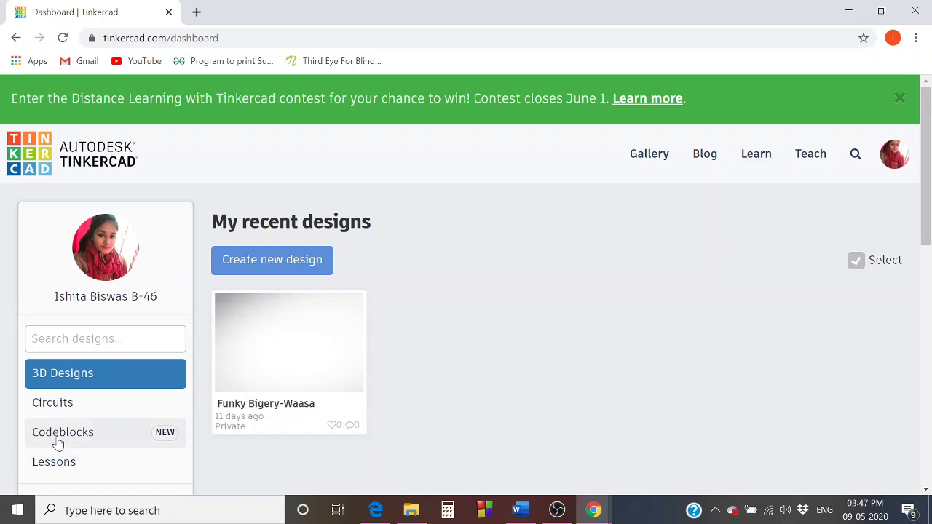
{"action": "left_click", "coordinate": [70, 406]}
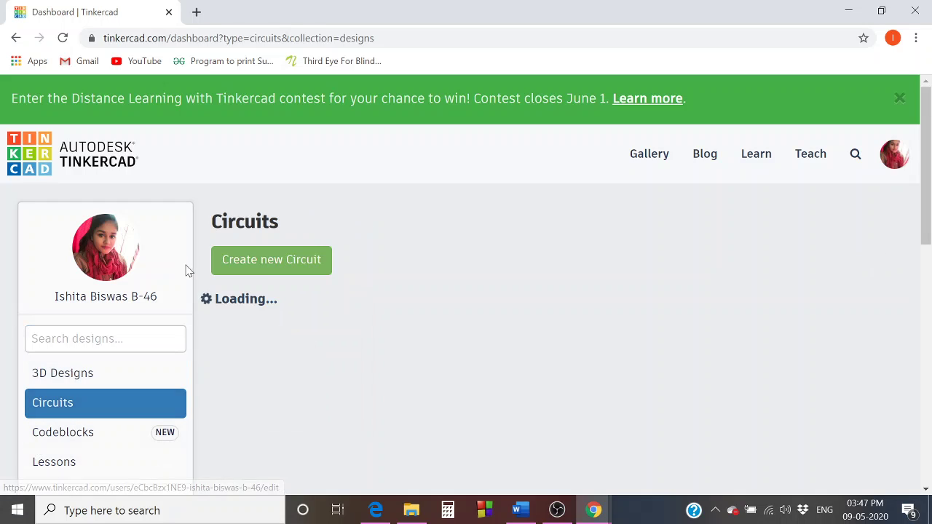
{"action": "left_click", "coordinate": [306, 260]}
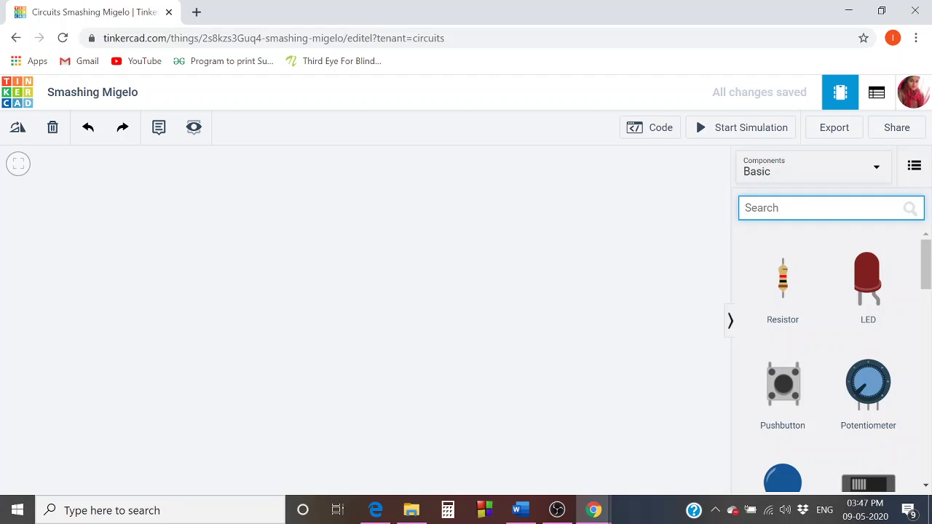
Add a small breadboard and, to its right, a resistor to the canvas.
{"action": "type", "text": "bread"}
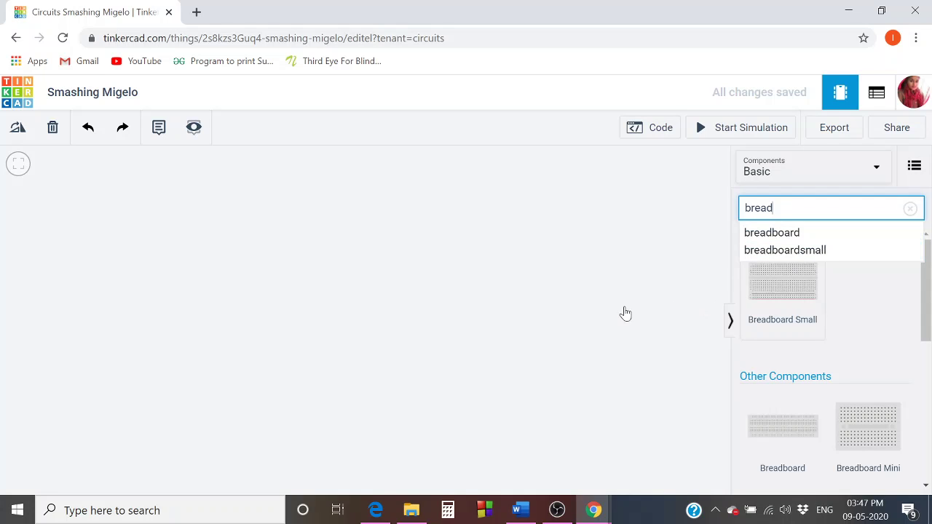
{"action": "left_click_drag", "start_coordinate": [801, 289], "coordinate": [353, 318]}
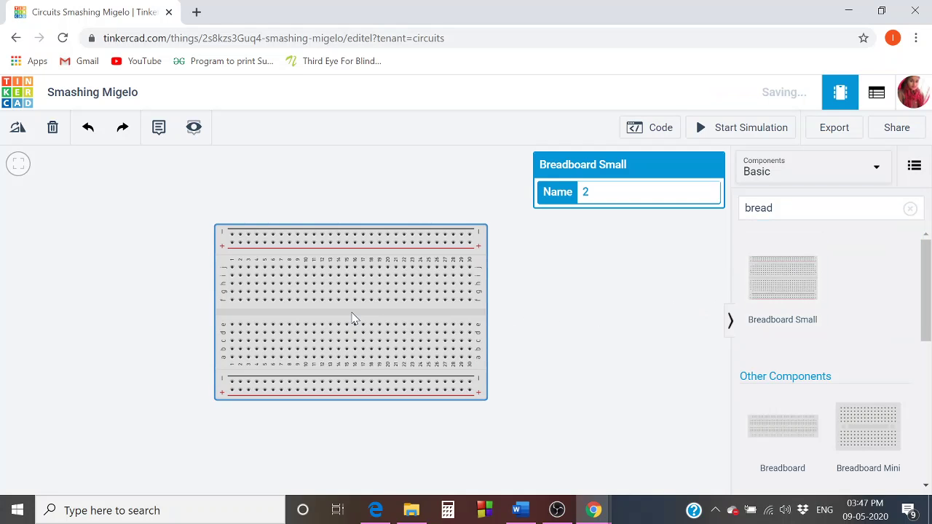
{"action": "left_click", "coordinate": [908, 210]}
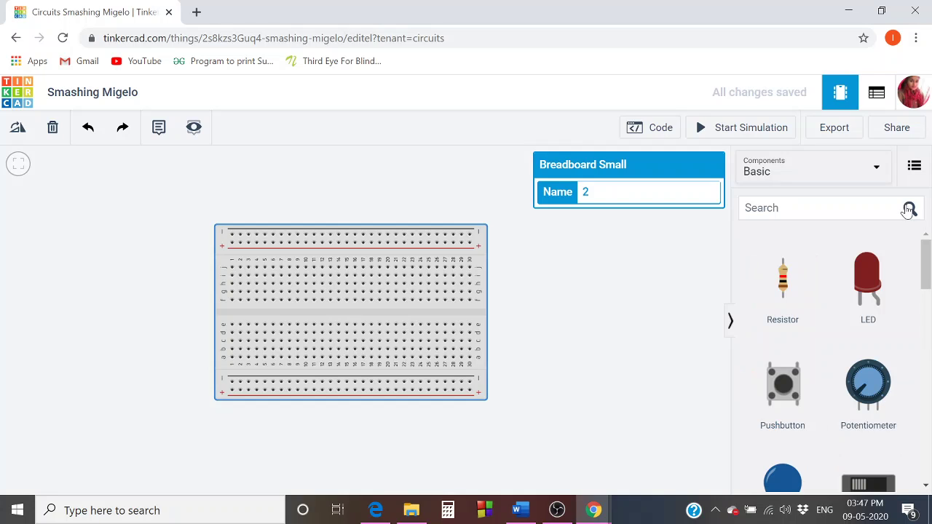
{"action": "left_click", "coordinate": [778, 292]}
{"action": "left_click_drag", "start_coordinate": [778, 292], "coordinate": [520, 293]}
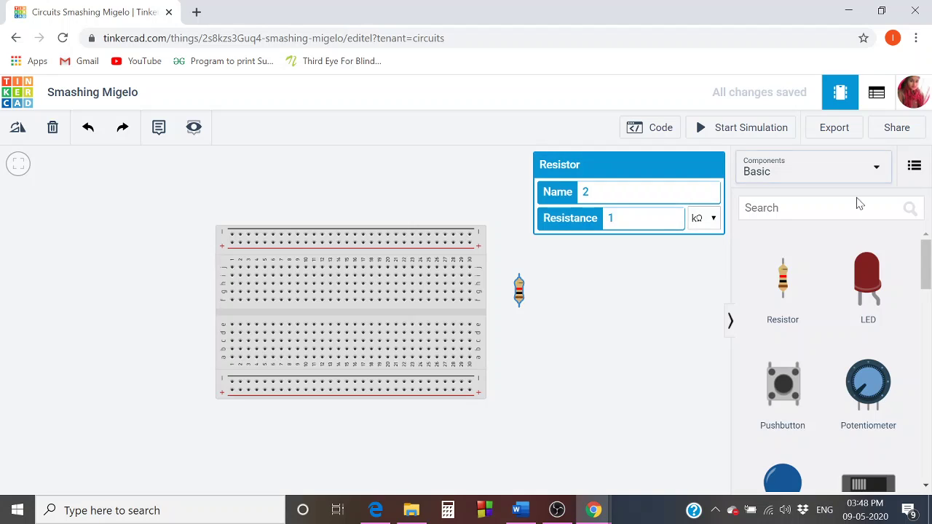
Add a green LED beside the resistor and a multimeter above the breadboard.
{"action": "mouse_move", "coordinate": [874, 270]}
{"action": "left_mouse_down"}
{"action": "mouse_move", "coordinate": [672, 280]}
{"action": "mouse_move", "coordinate": [603, 267]}
{"action": "left_mouse_up"}
{"action": "left_click", "coordinate": [624, 218]}
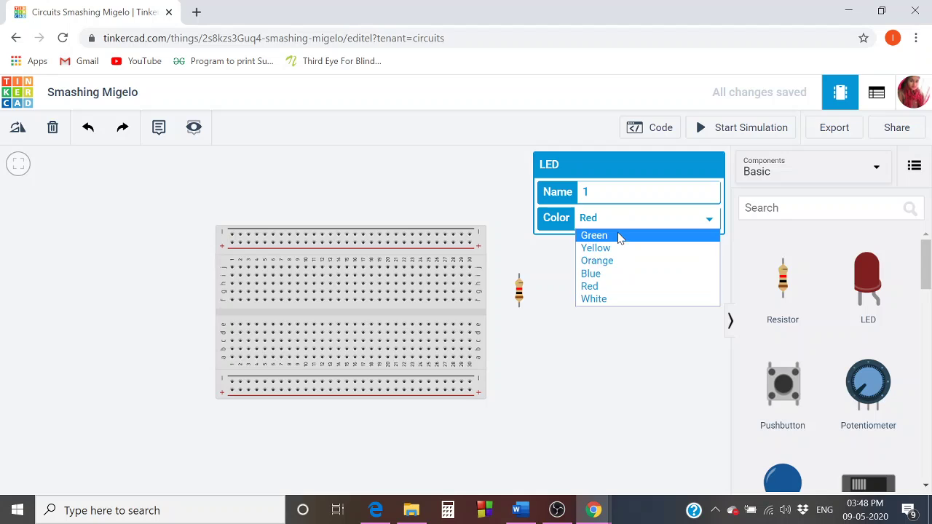
{"action": "left_click", "coordinate": [617, 236]}
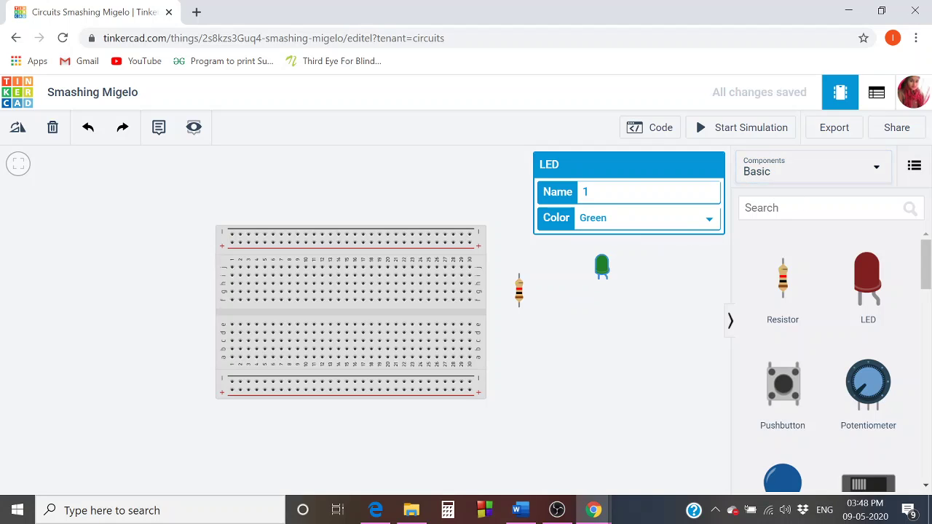
{"action": "left_click", "coordinate": [772, 207]}
{"action": "type", "text": "mul"}
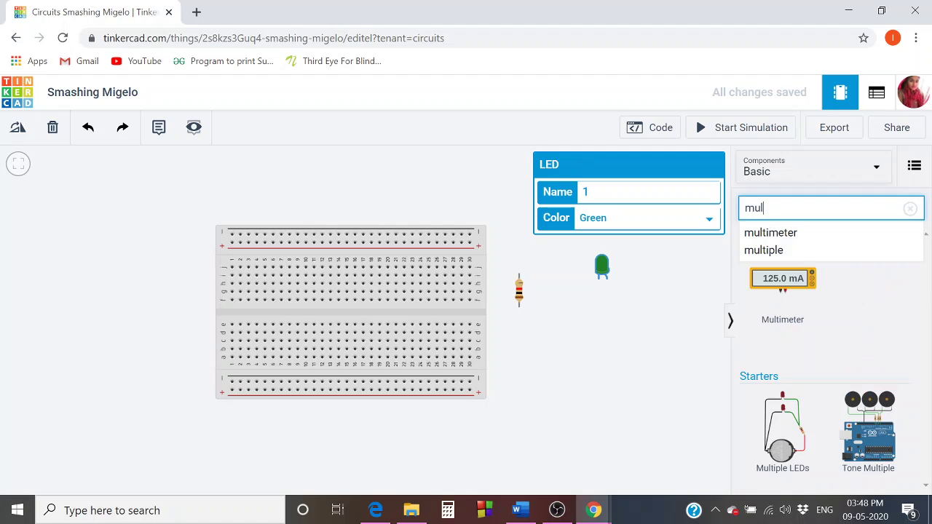
{"action": "type", "text": "t"}
{"action": "left_click", "coordinate": [786, 289]}
{"action": "left_click_drag", "start_coordinate": [787, 289], "coordinate": [507, 222]}
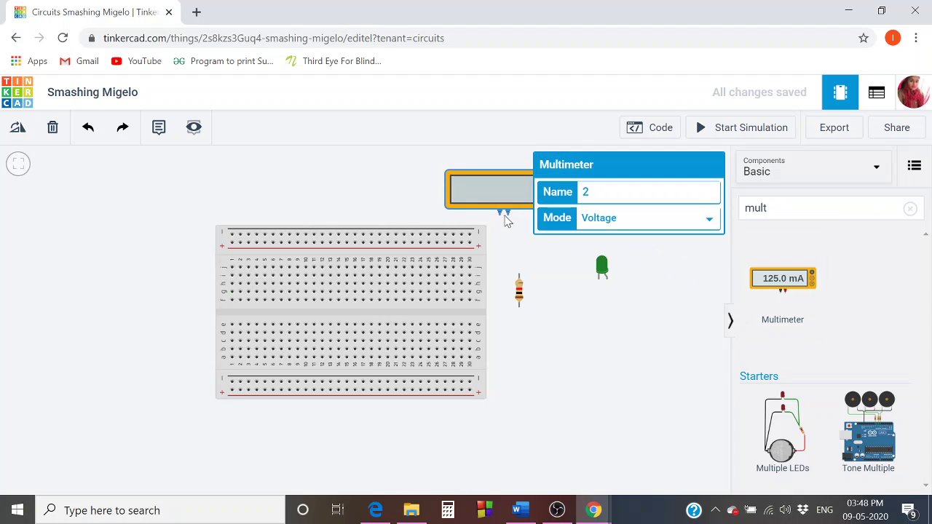
{"action": "left_click", "coordinate": [816, 208]}
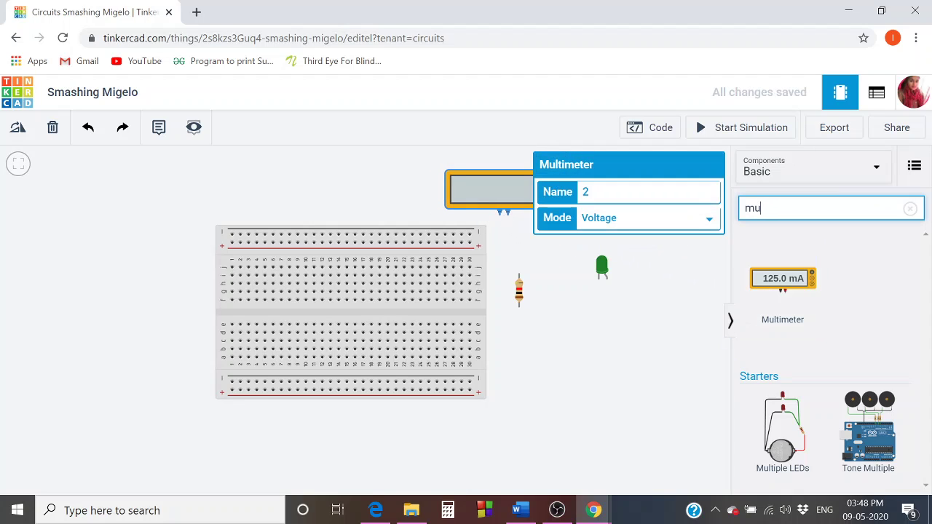
Place a power supply just left of the breadboard.
{"action": "key", "text": "BackSpace"}
{"action": "key", "text": "BackSpace"}
{"action": "type", "text": "po"}
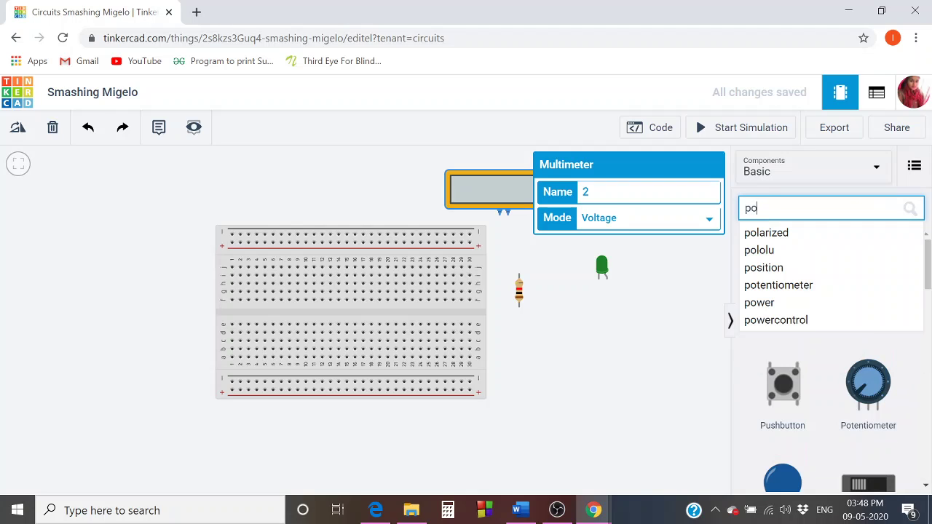
{"action": "type", "text": "wer"}
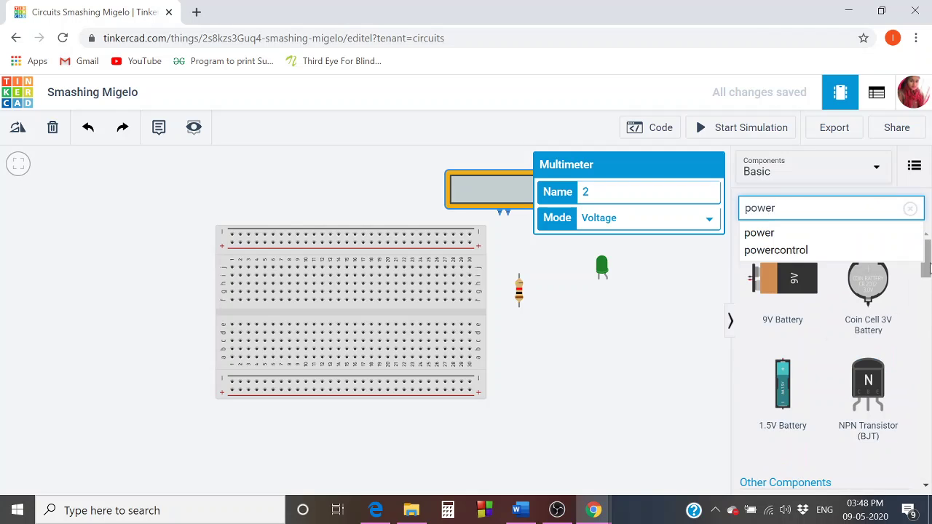
{"action": "left_click_drag", "start_coordinate": [928, 268], "coordinate": [927, 298]}
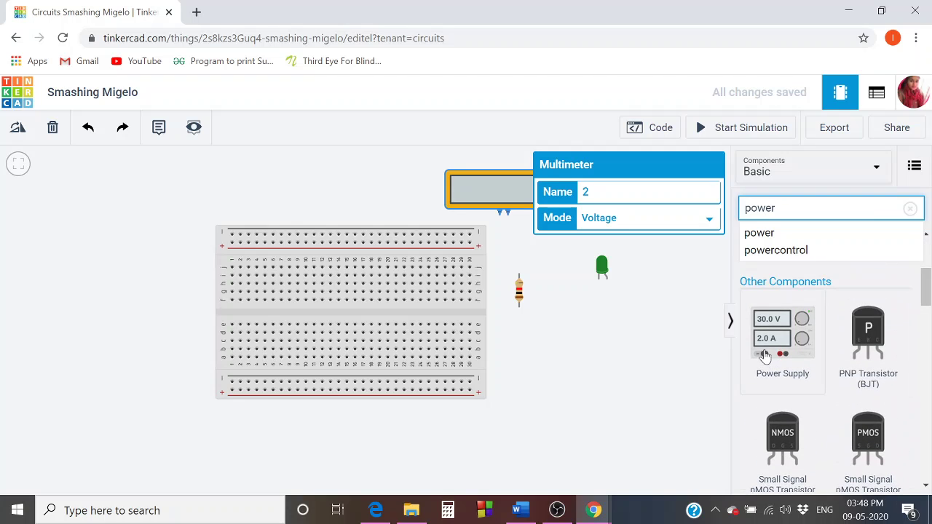
{"action": "left_click_drag", "start_coordinate": [765, 353], "coordinate": [89, 398]}
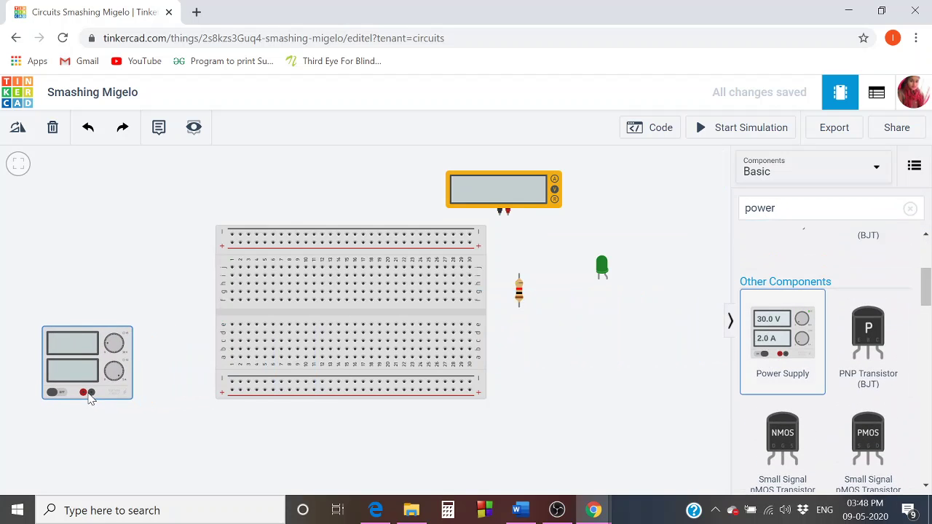
{"action": "left_click_drag", "start_coordinate": [89, 398], "coordinate": [117, 398]}
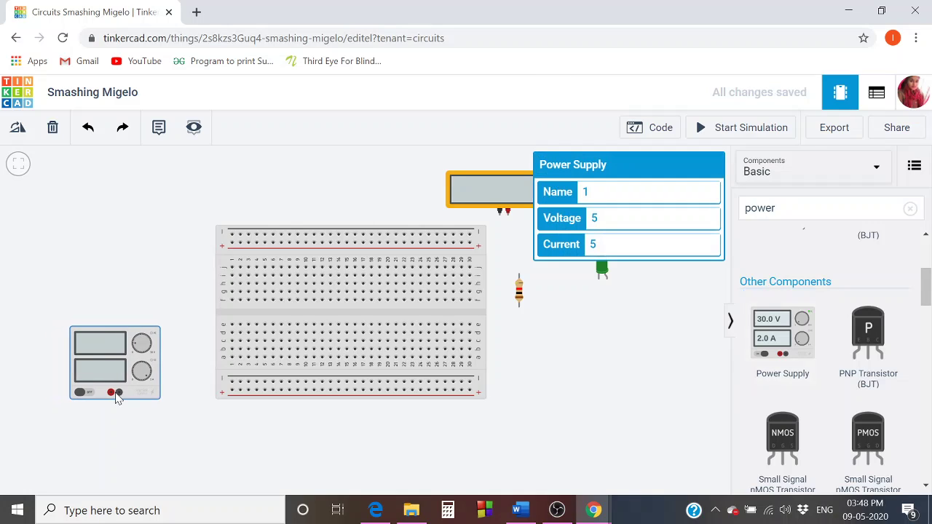
{"action": "left_click", "coordinate": [560, 383]}
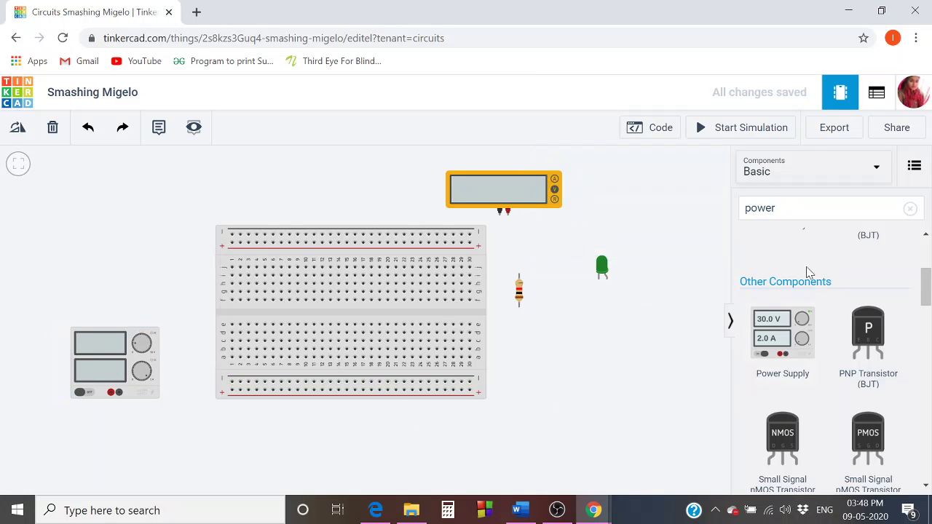
Plug a 74HC32 quad OR gate (search '7432') into the breadboard's middle.
{"action": "left_click", "coordinate": [830, 208]}
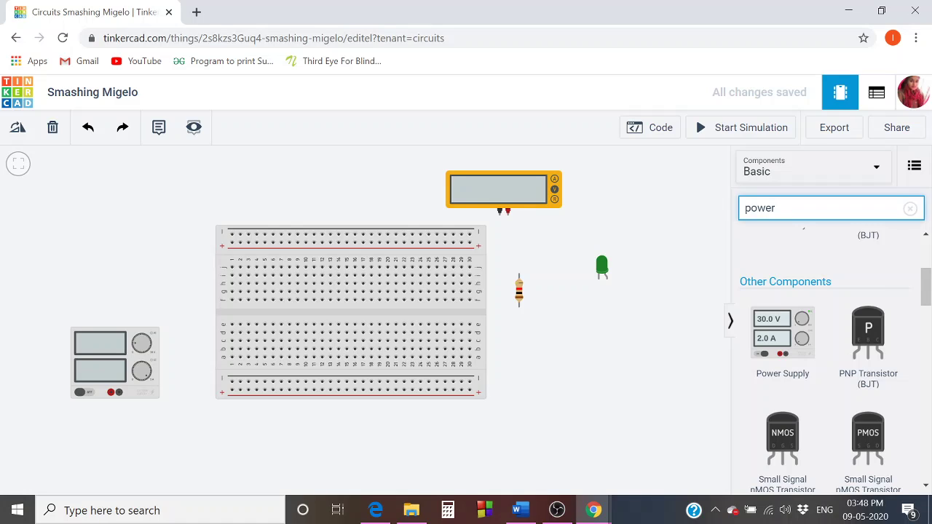
{"action": "key", "text": "BackSpace"}
{"action": "key", "text": "BackSpace"}
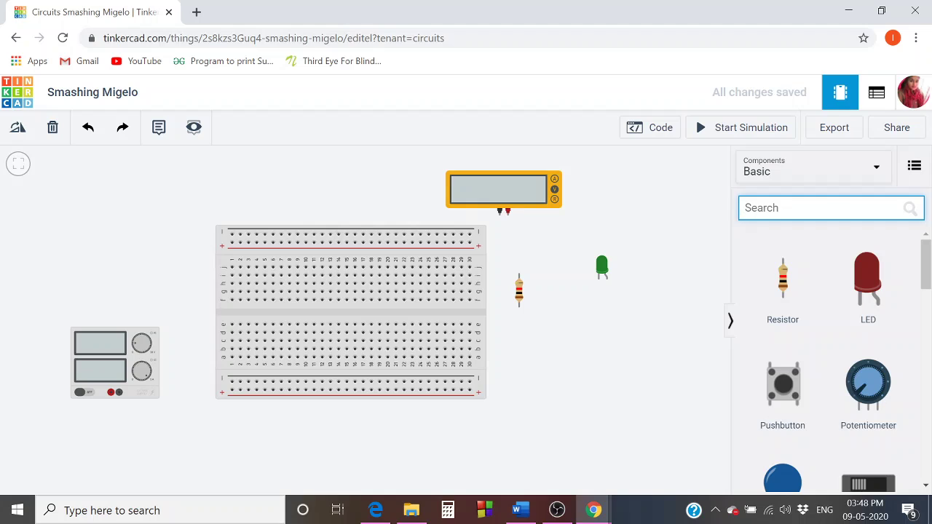
{"action": "type", "text": "7432"}
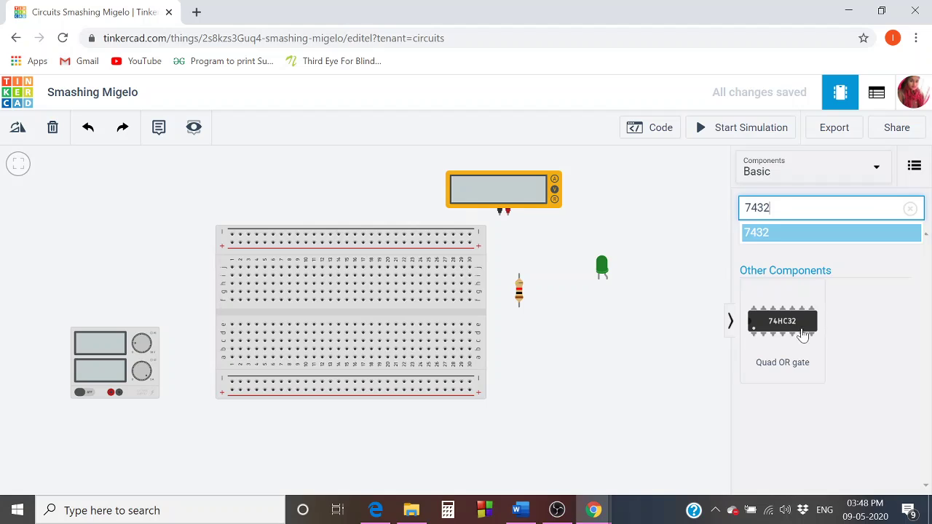
{"action": "left_click_drag", "start_coordinate": [774, 332], "coordinate": [310, 319]}
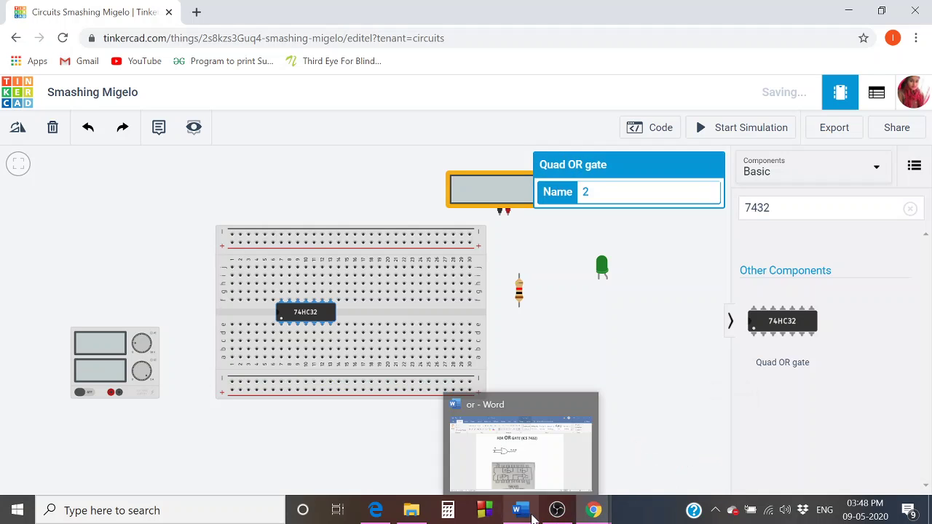
Bring up the Word truth table and select the empty voltage cell of the 1-0 row.
{"action": "left_click", "coordinate": [554, 475]}
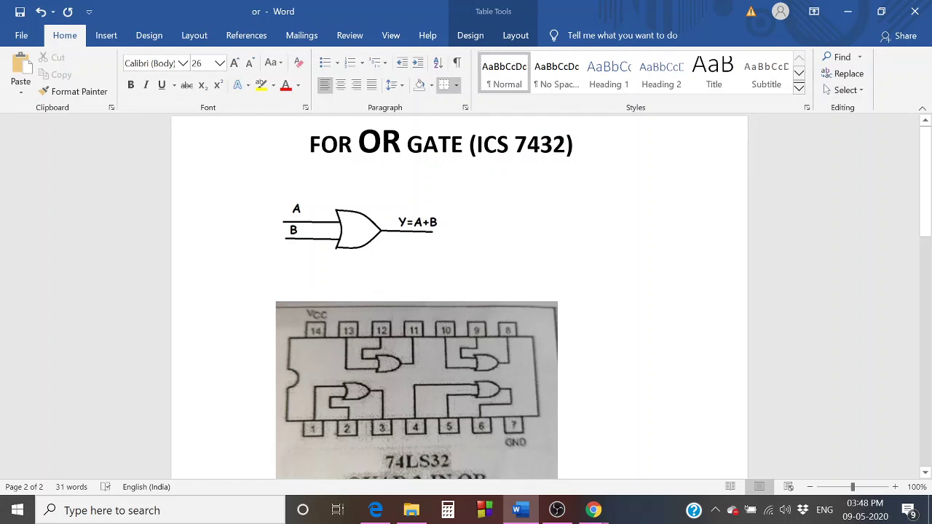
{"action": "left_click_drag", "start_coordinate": [930, 205], "coordinate": [930, 198]}
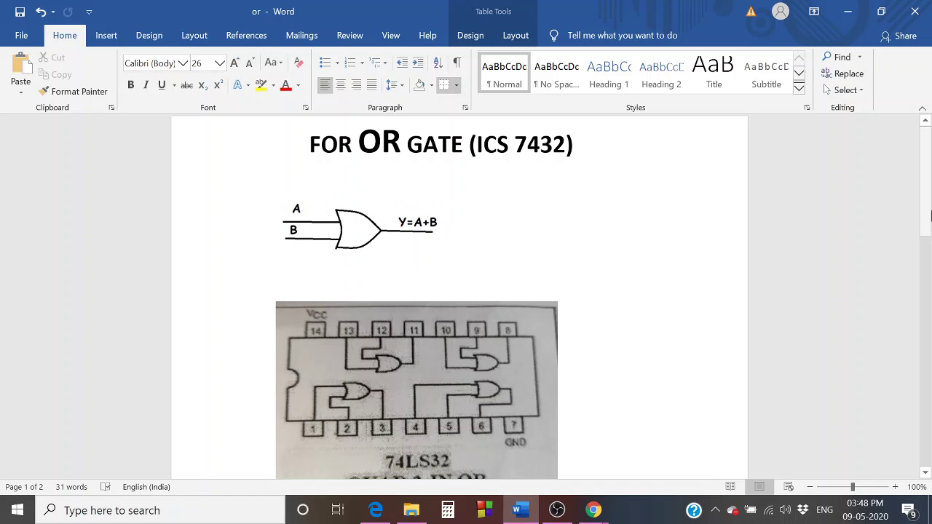
{"action": "left_click_drag", "start_coordinate": [930, 212], "coordinate": [930, 326]}
{"action": "left_click", "coordinate": [592, 315]}
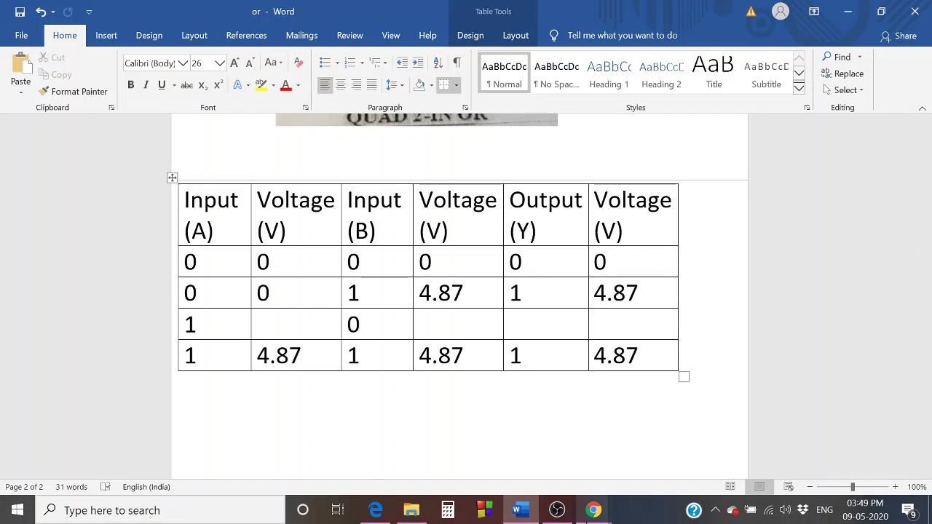
Back in the circuit, wire the 74HC32's top-left pin to the top rail and lower-right pin to the bottom rail.
{"action": "mouse_move", "coordinate": [594, 511]}
{"action": "left_click", "coordinate": [641, 466]}
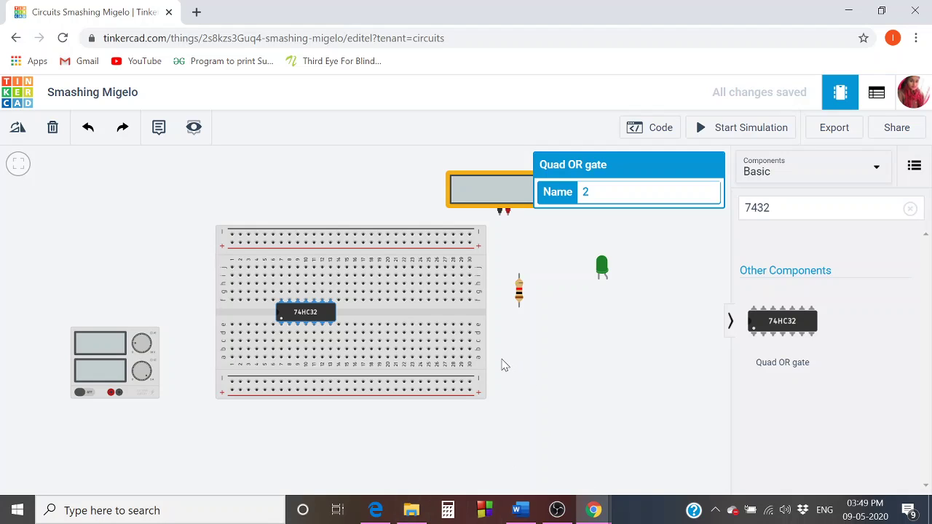
{"action": "left_click", "coordinate": [282, 293]}
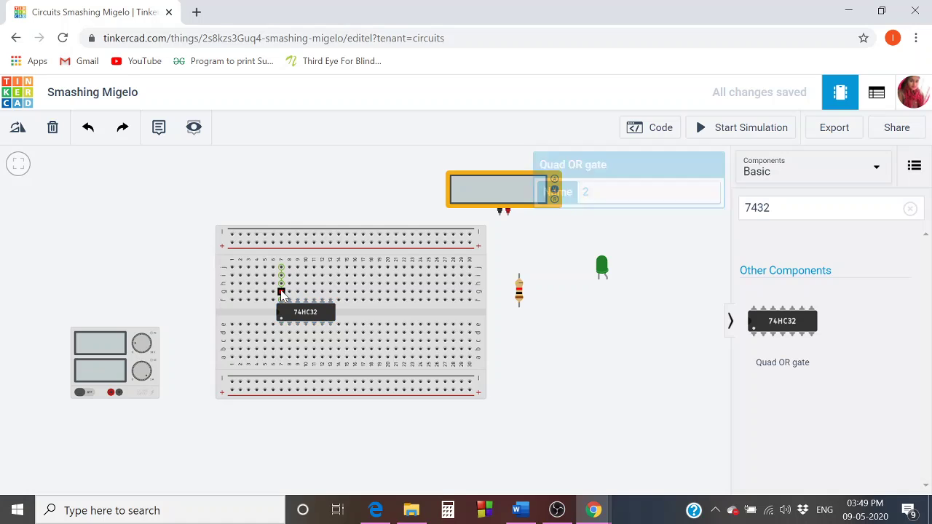
{"action": "left_click", "coordinate": [281, 243]}
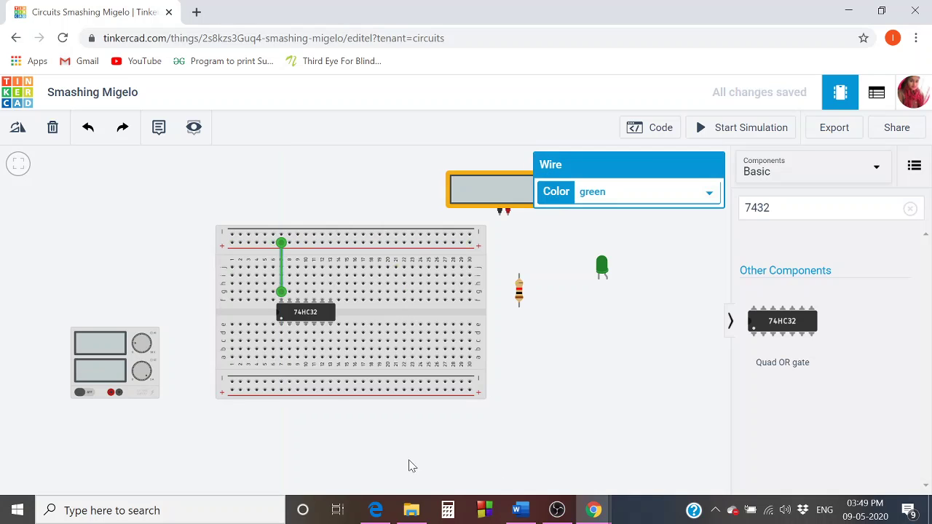
{"action": "left_click", "coordinate": [332, 364]}
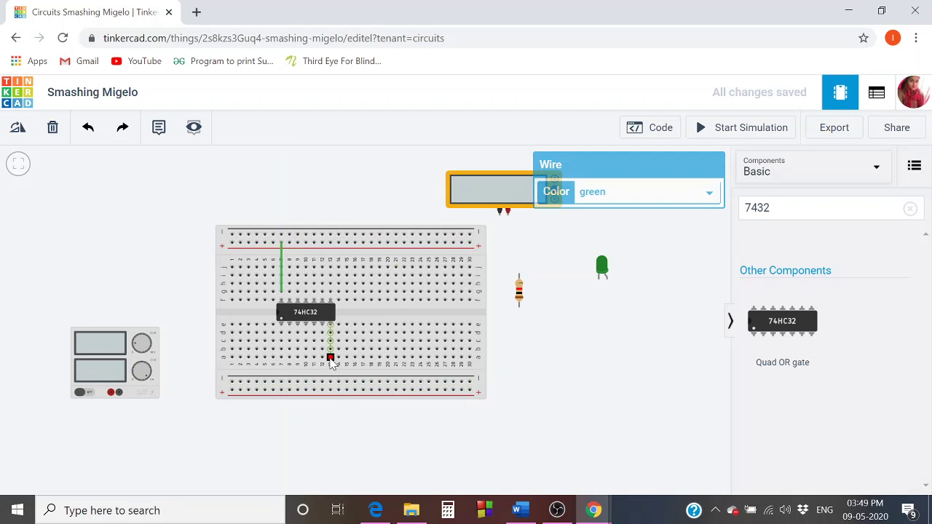
{"action": "left_click", "coordinate": [330, 382]}
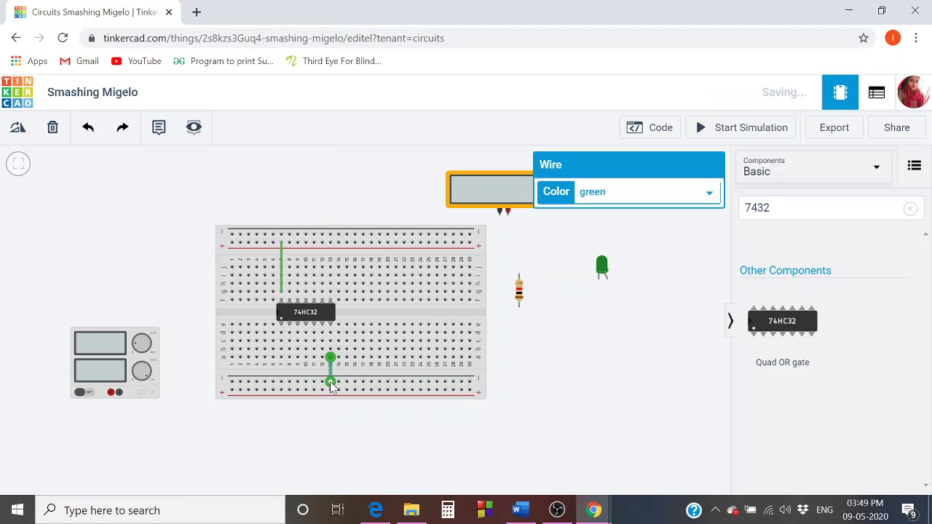
Route a wire from the power supply's negative terminal to the bottom rail.
{"action": "left_click", "coordinate": [118, 393]}
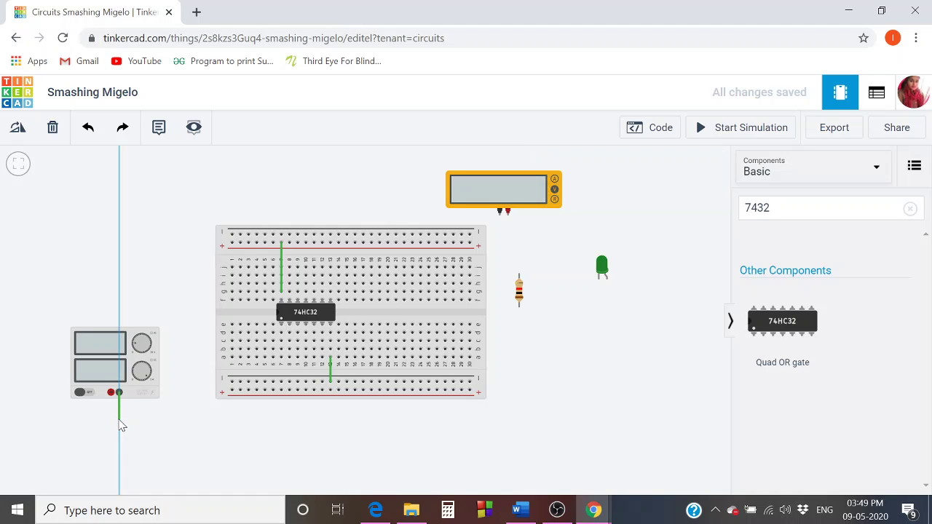
{"action": "left_click", "coordinate": [119, 417]}
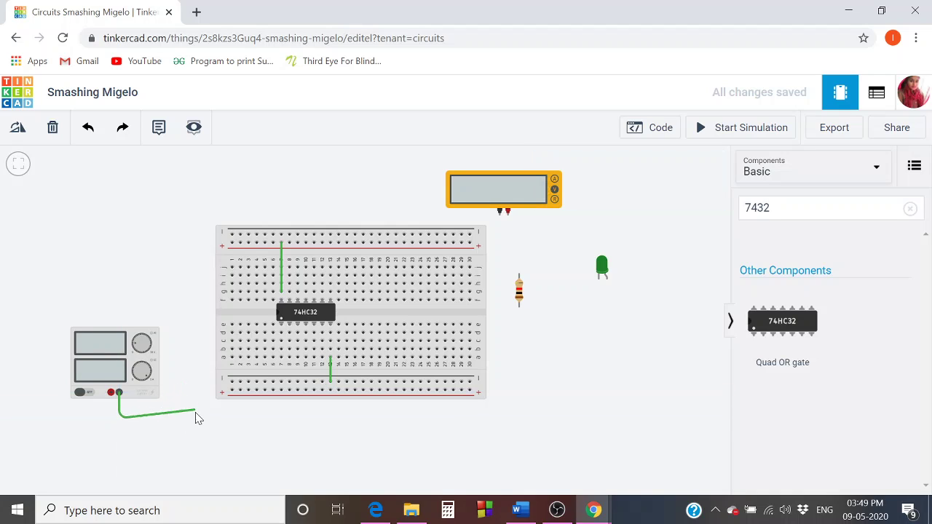
{"action": "left_click", "coordinate": [197, 418]}
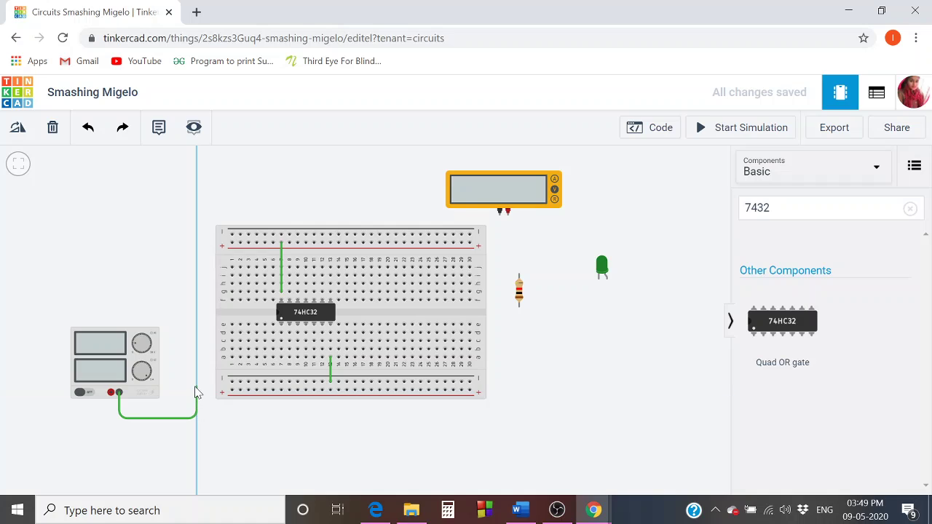
{"action": "left_click", "coordinate": [197, 386]}
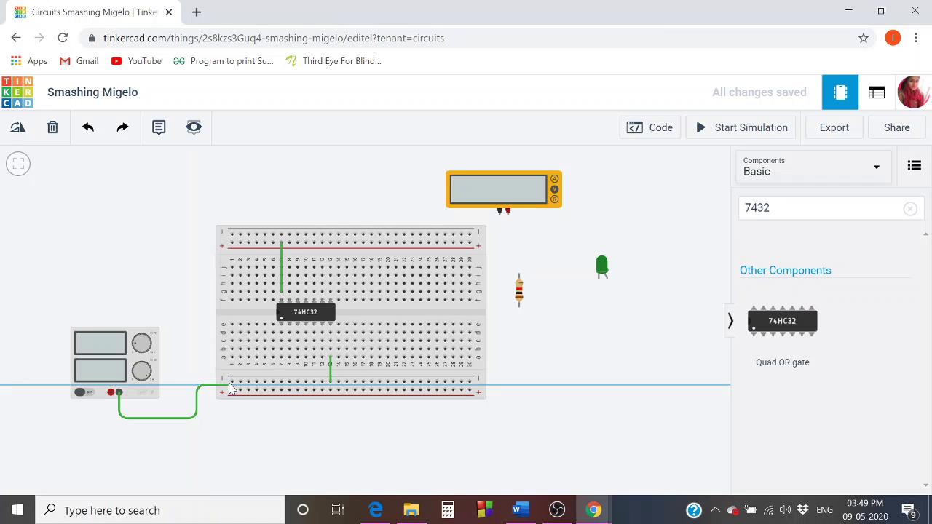
{"action": "left_click", "coordinate": [233, 386]}
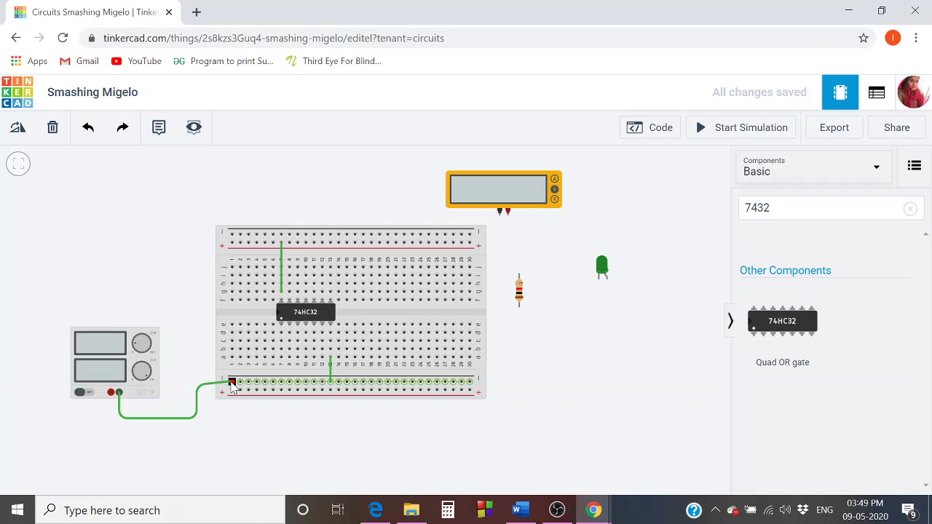
Route a wire from the power supply's positive terminal up the left side to the top rail.
{"action": "left_click", "coordinate": [111, 392]}
{"action": "left_click", "coordinate": [110, 422]}
{"action": "left_click", "coordinate": [29, 423]}
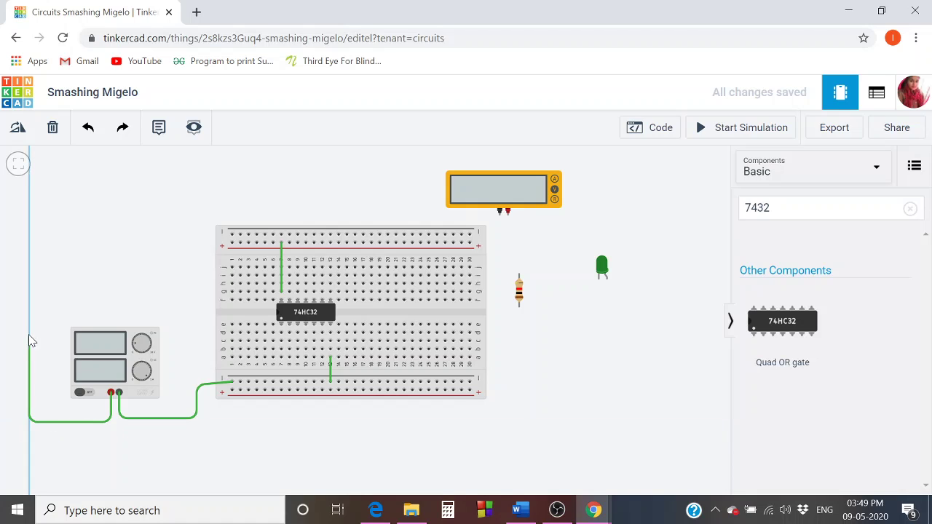
{"action": "left_click", "coordinate": [29, 249]}
{"action": "left_click", "coordinate": [228, 246]}
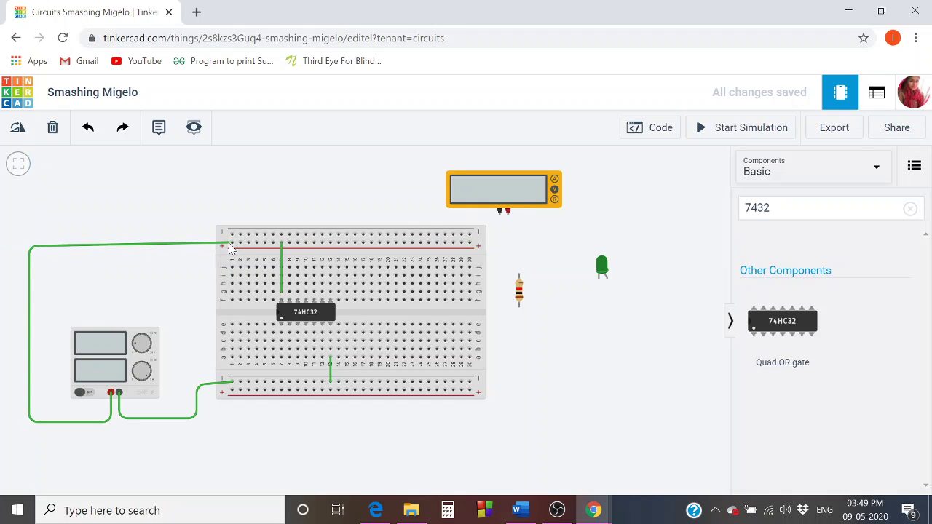
{"action": "left_click", "coordinate": [232, 245]}
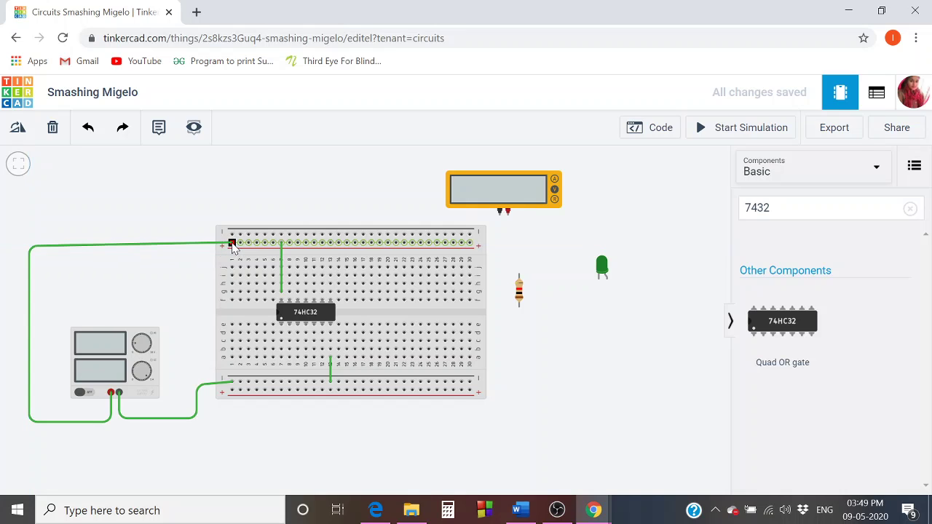
{"action": "left_click", "coordinate": [232, 245]}
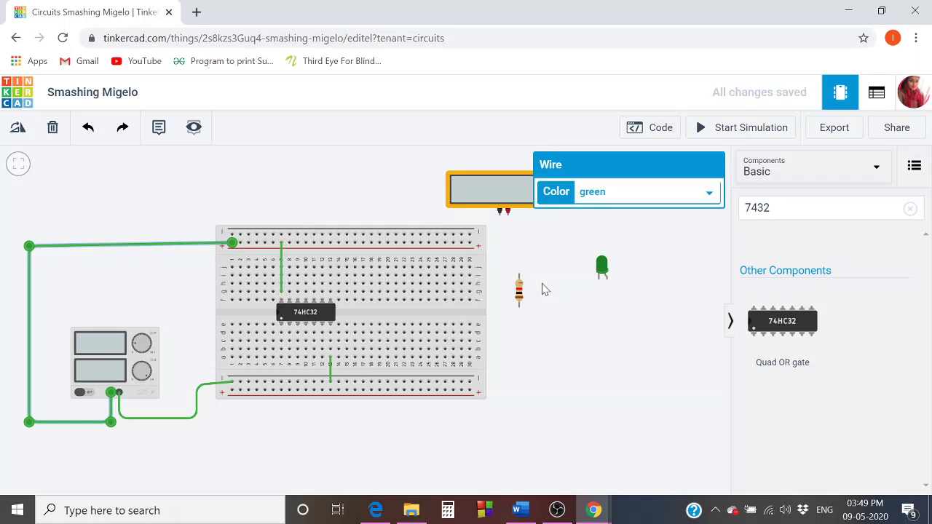
Put the resistor on the breadboard, rotated horizontal, with the green LED plugged in just above.
{"action": "left_click_drag", "start_coordinate": [519, 291], "coordinate": [420, 300]}
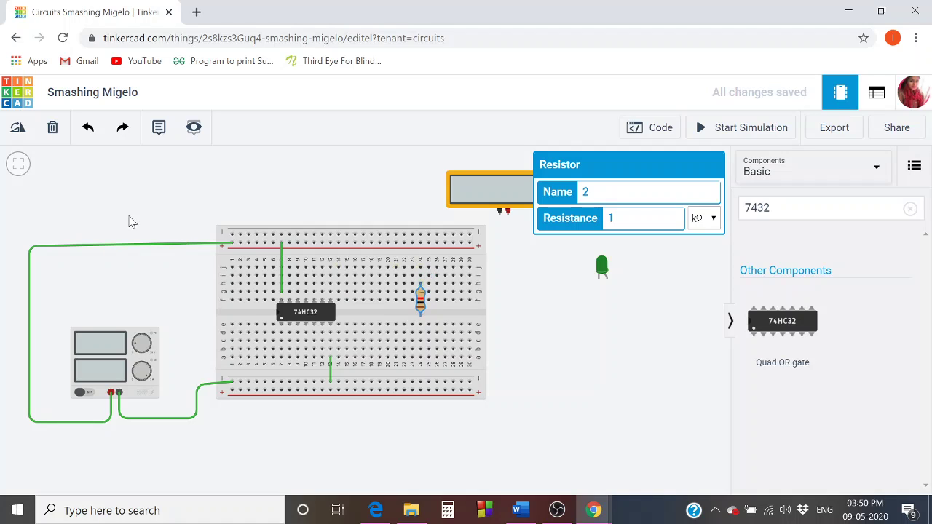
{"action": "left_click", "coordinate": [22, 134]}
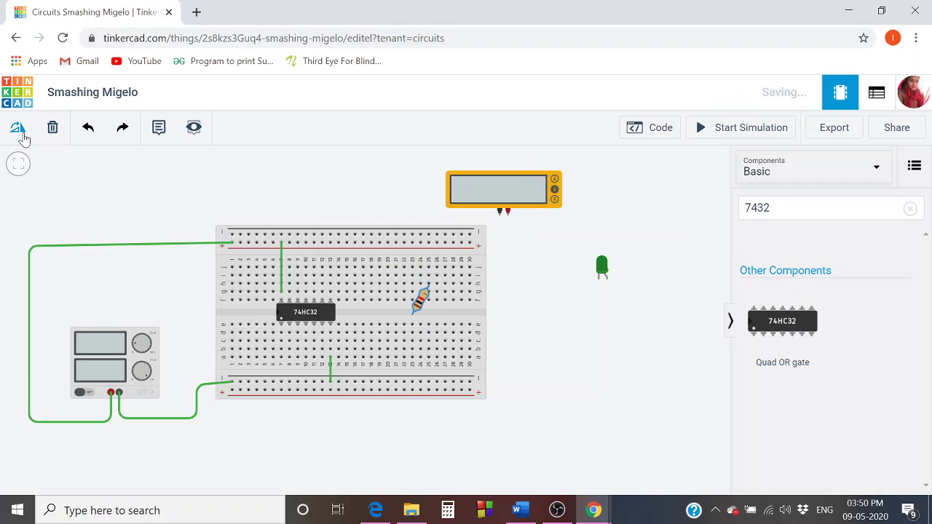
{"action": "left_click", "coordinate": [20, 135]}
{"action": "left_click", "coordinate": [20, 136]}
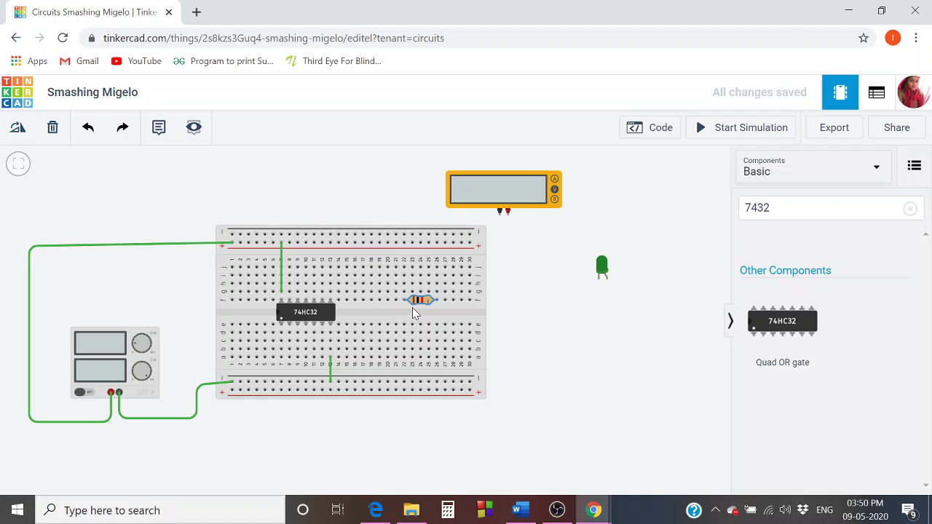
{"action": "left_click_drag", "start_coordinate": [416, 299], "coordinate": [416, 291]}
{"action": "left_click_drag", "start_coordinate": [603, 269], "coordinate": [431, 268]}
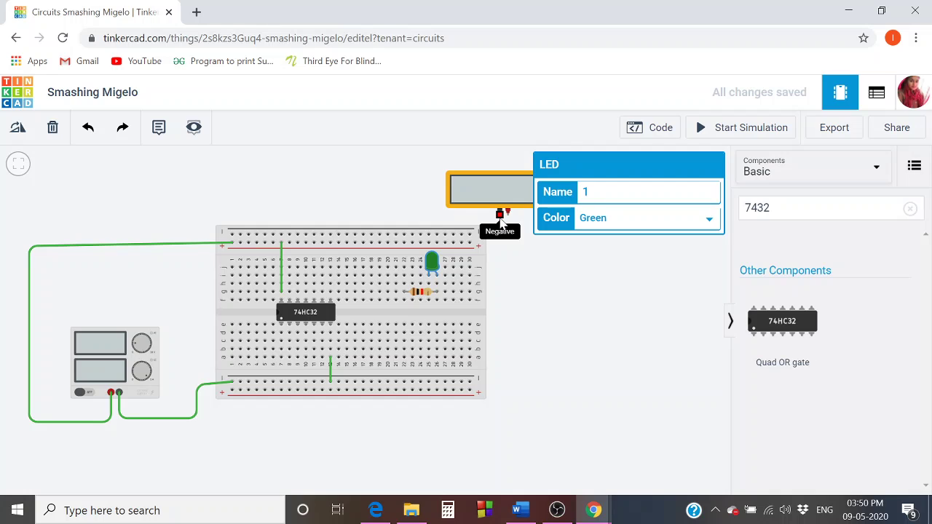
Wire the multimeter's negative lead to the bottom rail and start its positive lead toward the breadboard.
{"action": "left_click", "coordinate": [500, 220]}
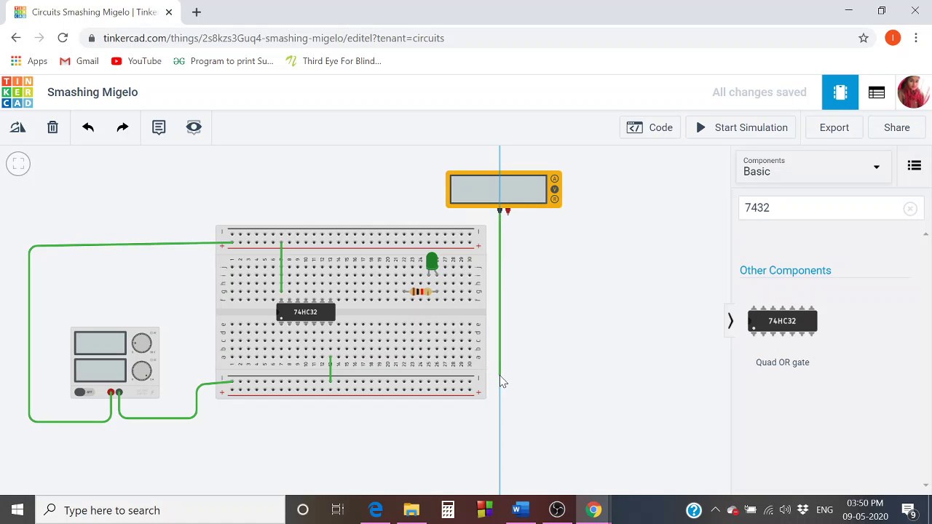
{"action": "left_click", "coordinate": [469, 382]}
{"action": "left_click", "coordinate": [470, 383]}
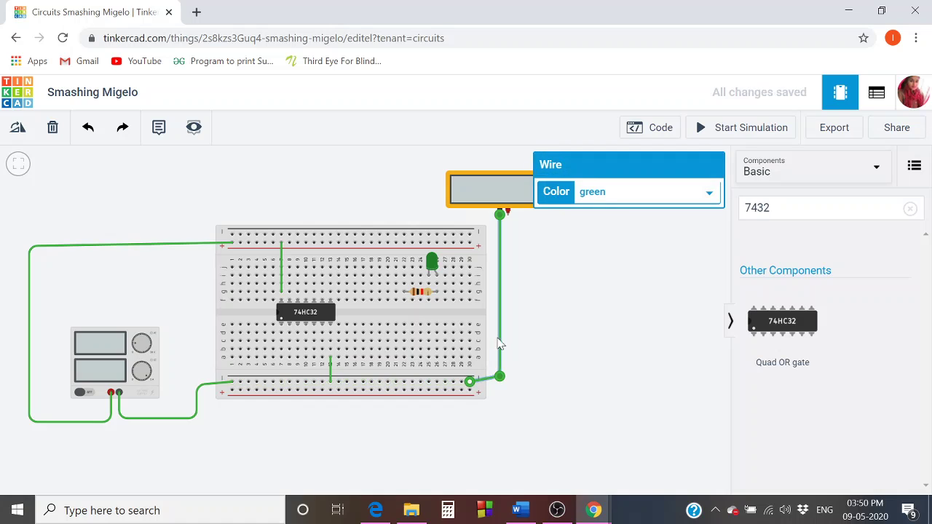
{"action": "left_click", "coordinate": [508, 213]}
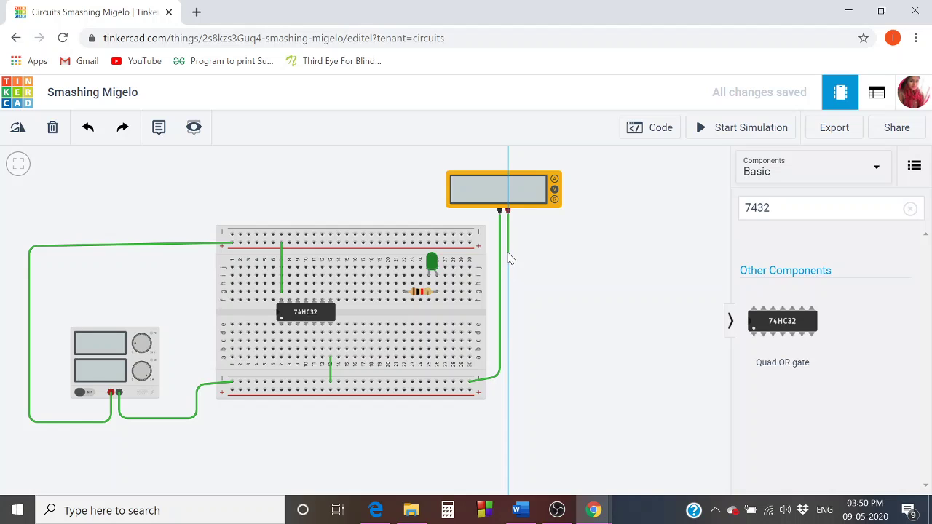
{"action": "left_click", "coordinate": [508, 251]}
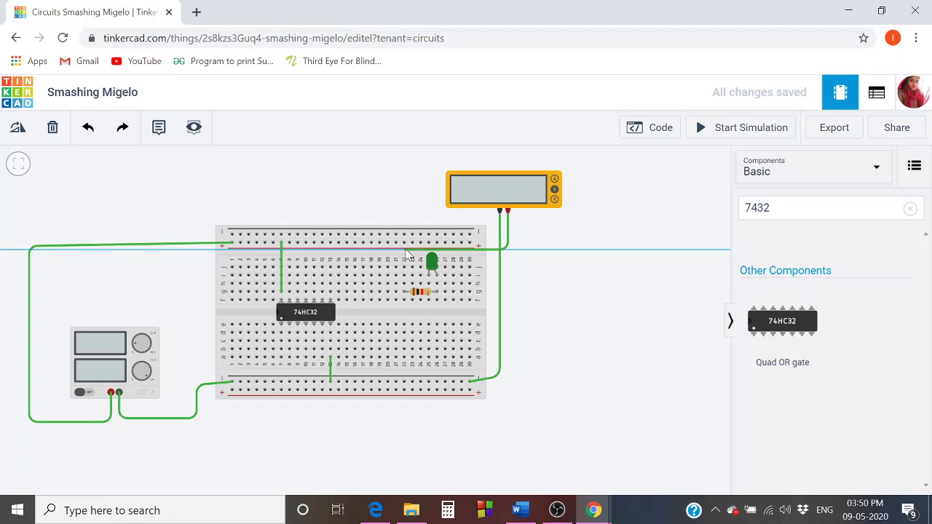
End the meter's positive wire beside the LED and stretch the resistor to reach the LED leg.
{"action": "left_click", "coordinate": [405, 251]}
{"action": "left_click", "coordinate": [403, 284]}
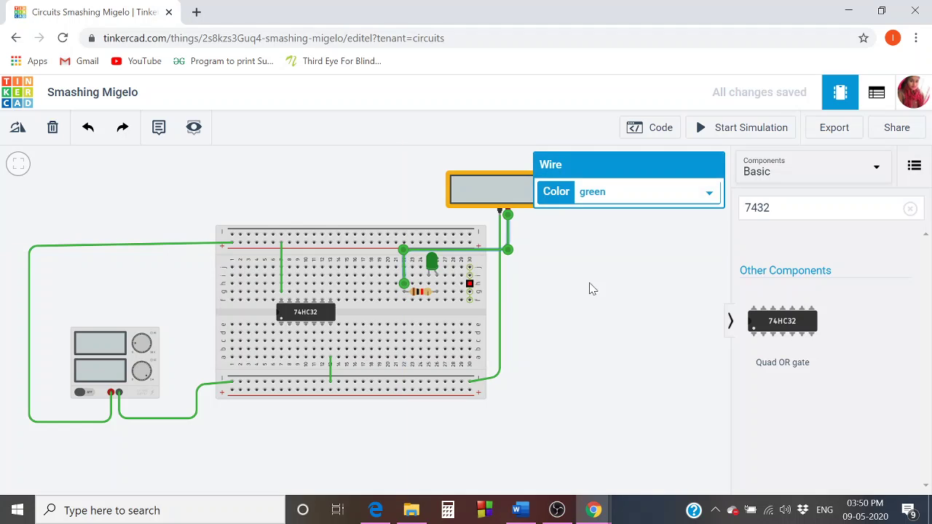
{"action": "left_click", "coordinate": [659, 292]}
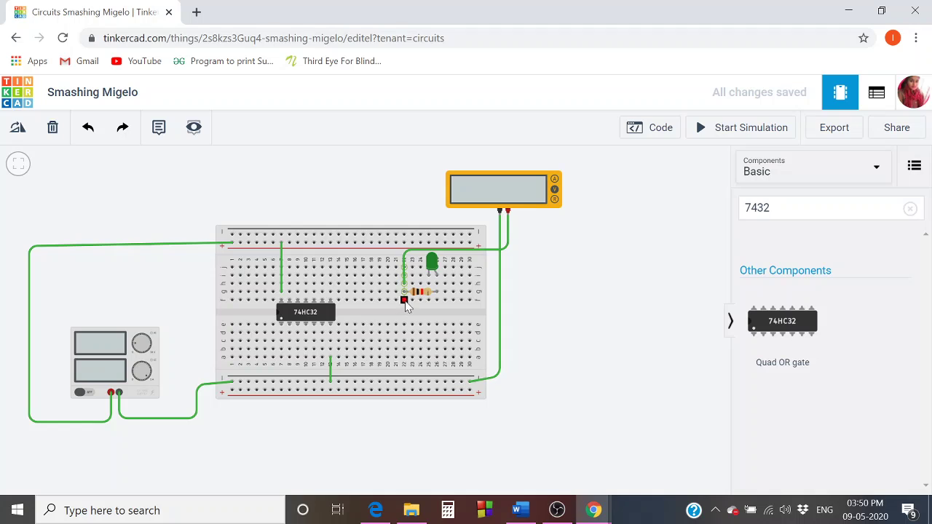
{"action": "left_click_drag", "start_coordinate": [412, 302], "coordinate": [430, 289]}
Run a wire from beside the resistor down the breadboard's right side to the bottom rail.
{"action": "left_click", "coordinate": [429, 284]}
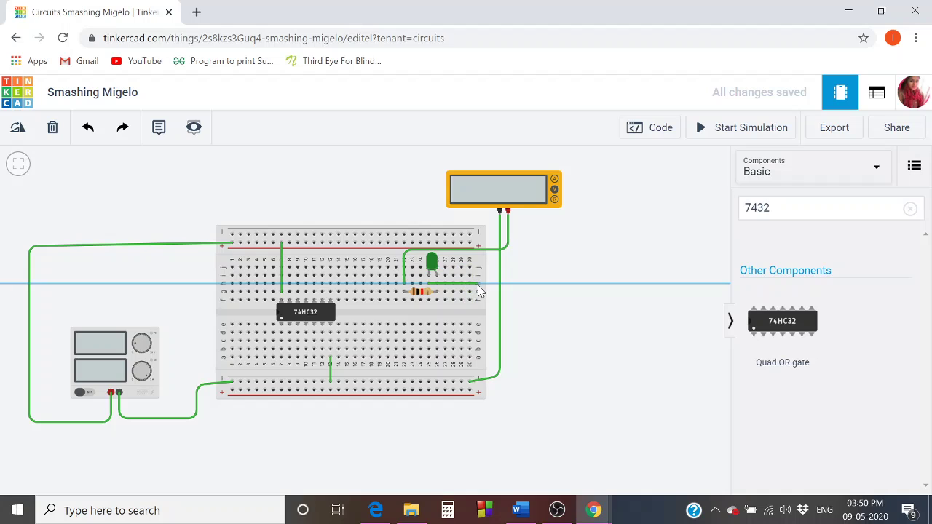
{"action": "left_click", "coordinate": [478, 284]}
{"action": "left_click", "coordinate": [479, 367]}
{"action": "left_click", "coordinate": [446, 382]}
{"action": "left_click", "coordinate": [447, 383]}
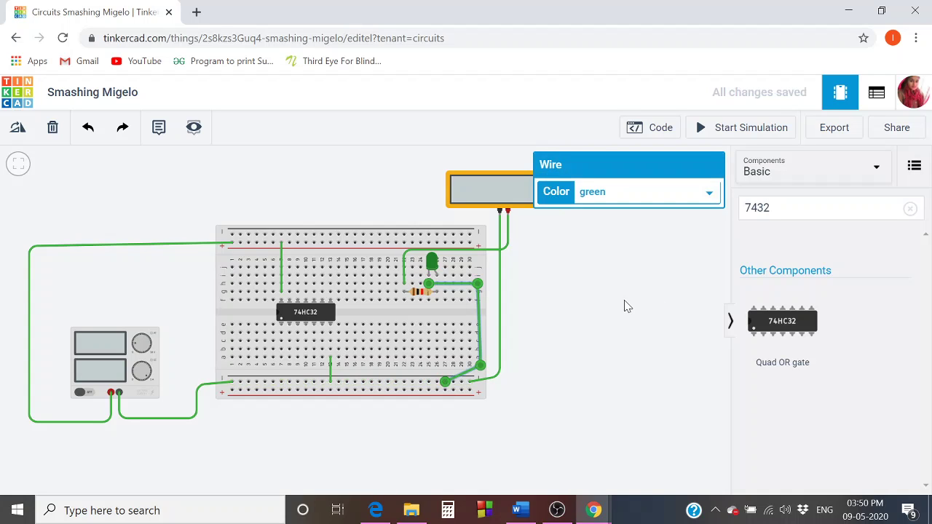
{"action": "left_click", "coordinate": [628, 306]}
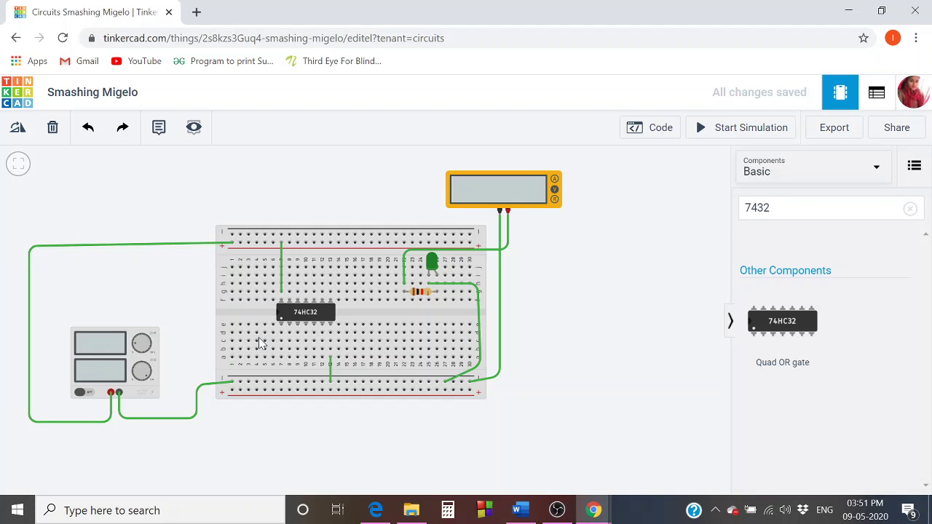
Connect the 74HC32's two input pins to the top and bottom rails and its output pin to the resistor.
{"action": "left_click", "coordinate": [241, 244]}
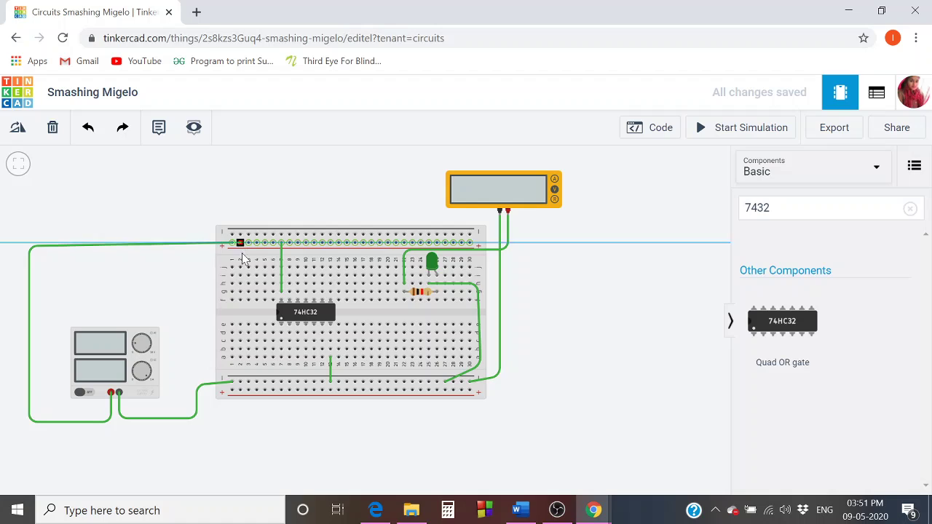
{"action": "left_click", "coordinate": [281, 333]}
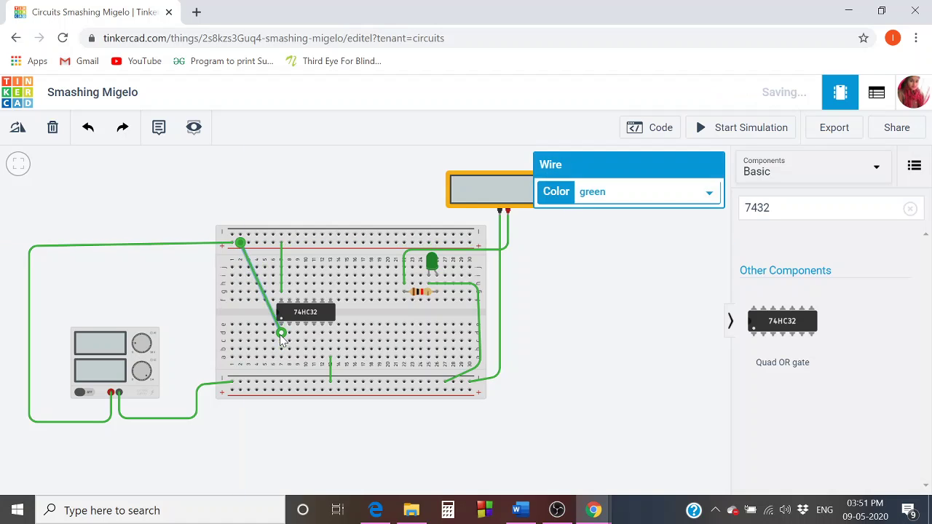
{"action": "left_click", "coordinate": [241, 383]}
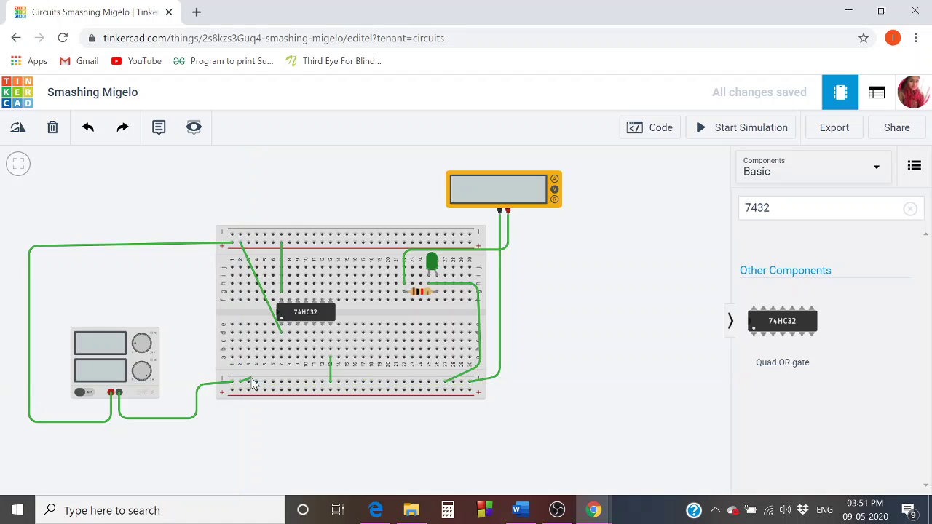
{"action": "left_click", "coordinate": [289, 335]}
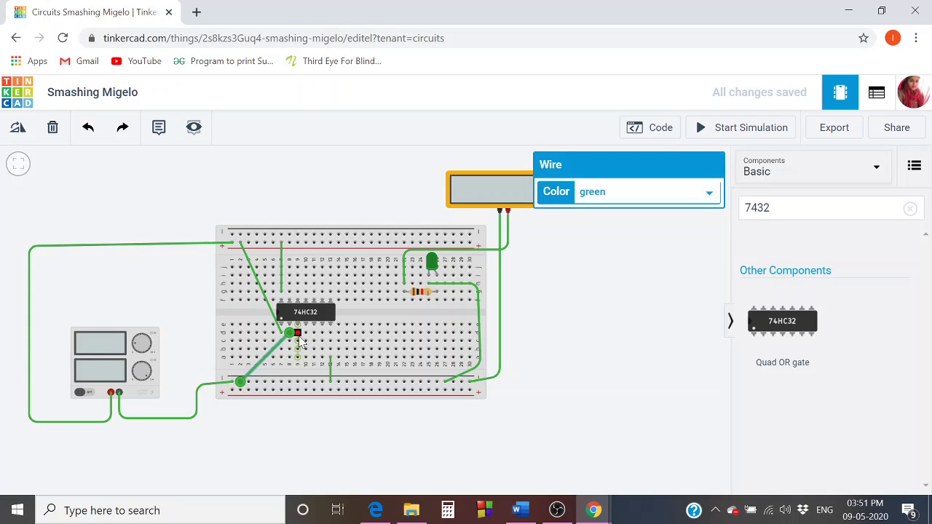
{"action": "left_click", "coordinate": [298, 333]}
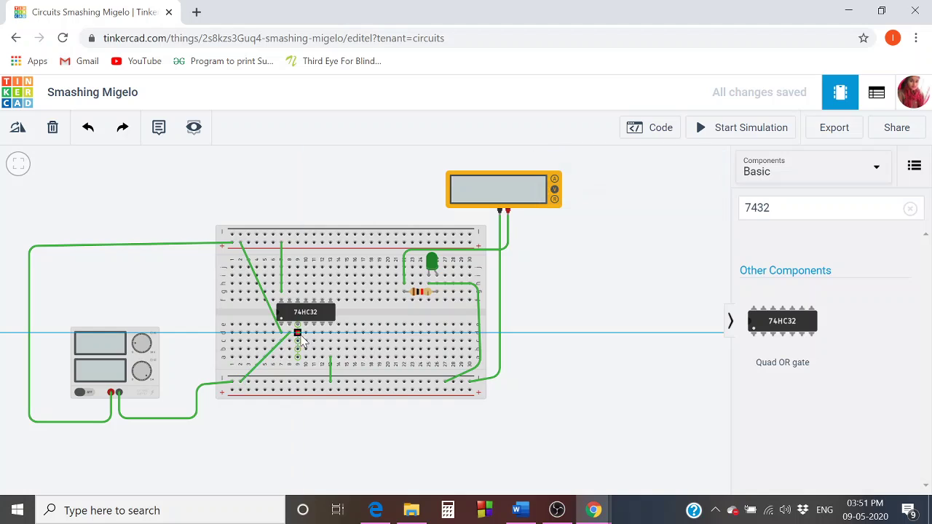
{"action": "left_click", "coordinate": [404, 301]}
Run the simulation so the green LED lights and the multimeter reads 4.87 V.
{"action": "left_click", "coordinate": [599, 273]}
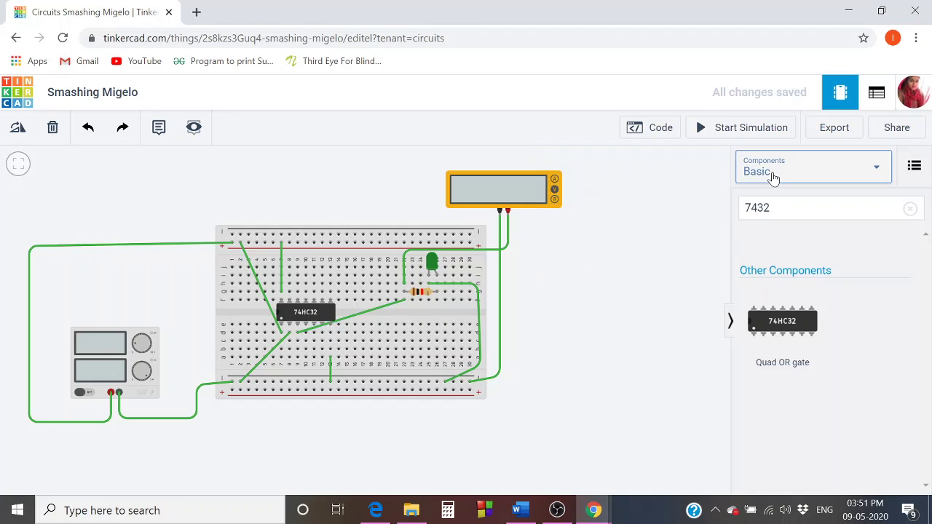
{"action": "left_click", "coordinate": [740, 129]}
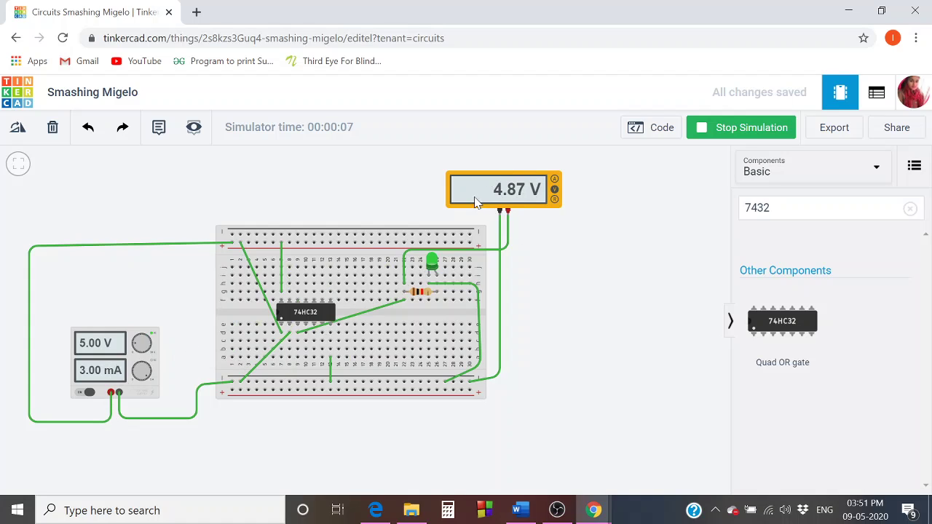
In the Word truth table's 1, 0 row, enter output voltage 4.87, output 1, and Input B 0 V.
{"action": "left_click", "coordinate": [521, 514]}
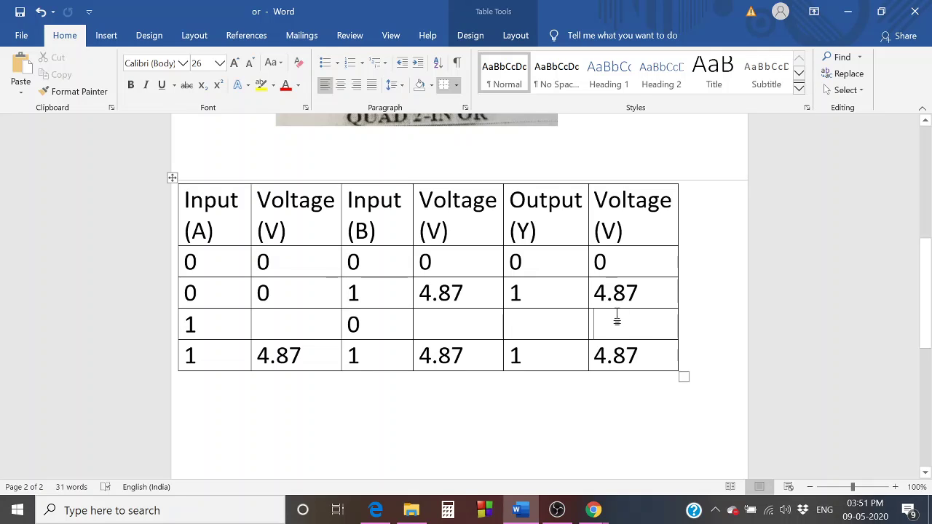
{"action": "type", "text": "4"}
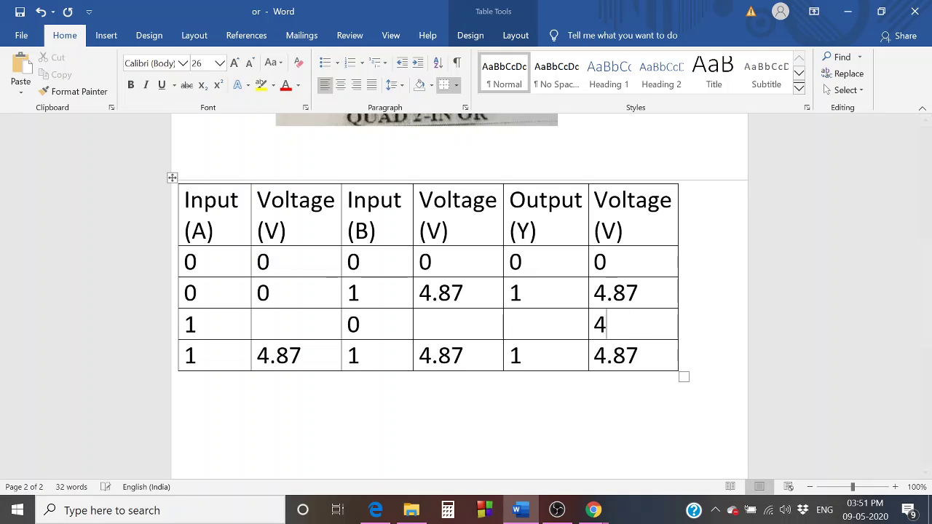
{"action": "type", "text": ".87"}
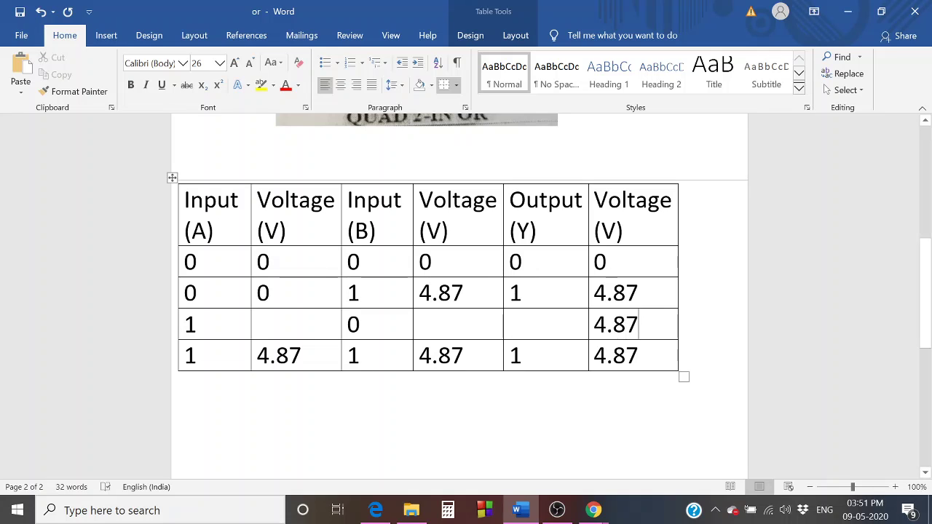
{"action": "key", "text": "Left"}
{"action": "key", "text": "Left"}
{"action": "key", "text": "Left"}
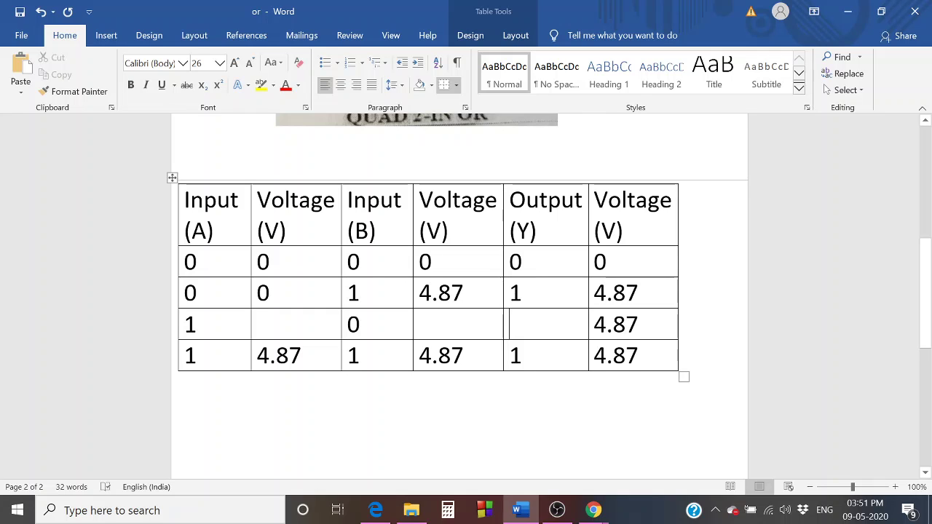
{"action": "type", "text": "1"}
{"action": "type", "text": "0"}
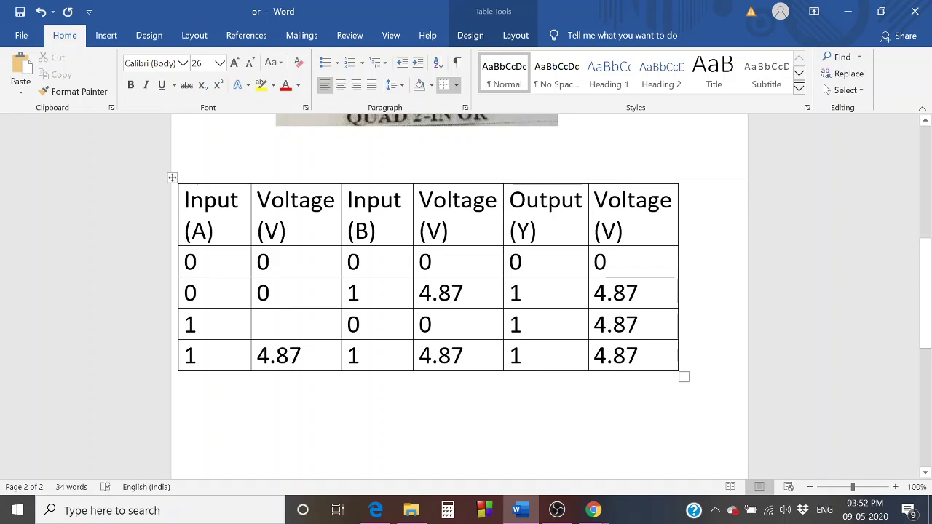
{"action": "type", "text": "4."}
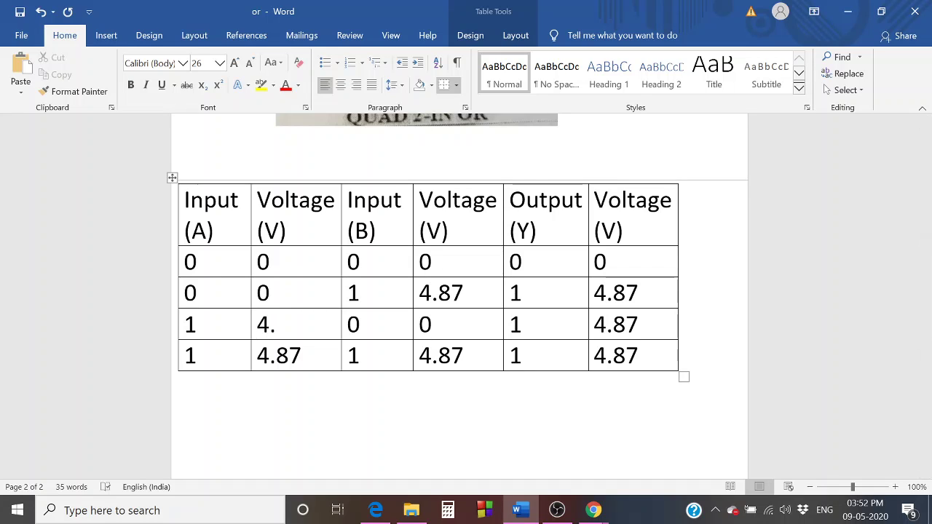
{"action": "type", "text": "87"}
{"action": "left_click", "coordinate": [930, 320]}
{"action": "left_click_drag", "start_coordinate": [929, 320], "coordinate": [929, 204]}
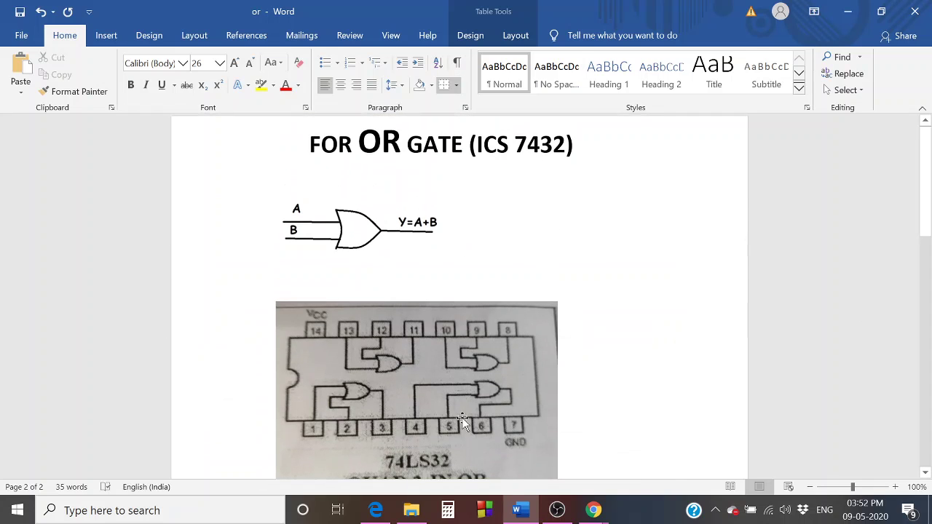
{"action": "mouse_move", "coordinate": [593, 510]}
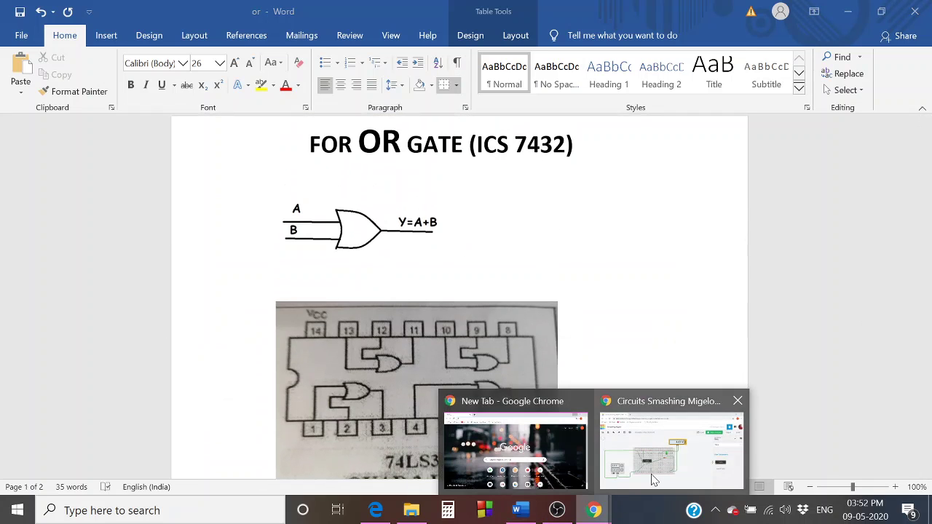
Check the running Tinkercad simulation, then minimize the browser to return to Word.
{"action": "left_click", "coordinate": [654, 480]}
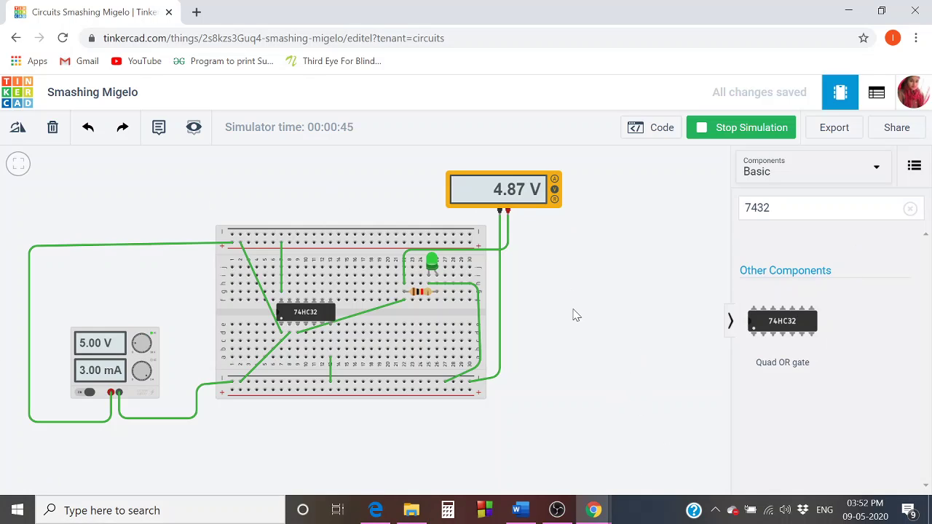
{"action": "left_click", "coordinate": [857, 9]}
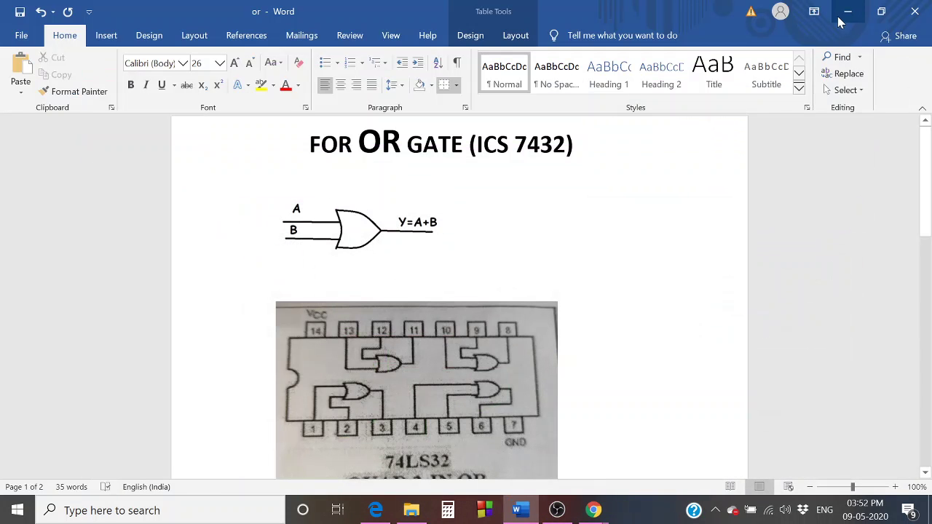